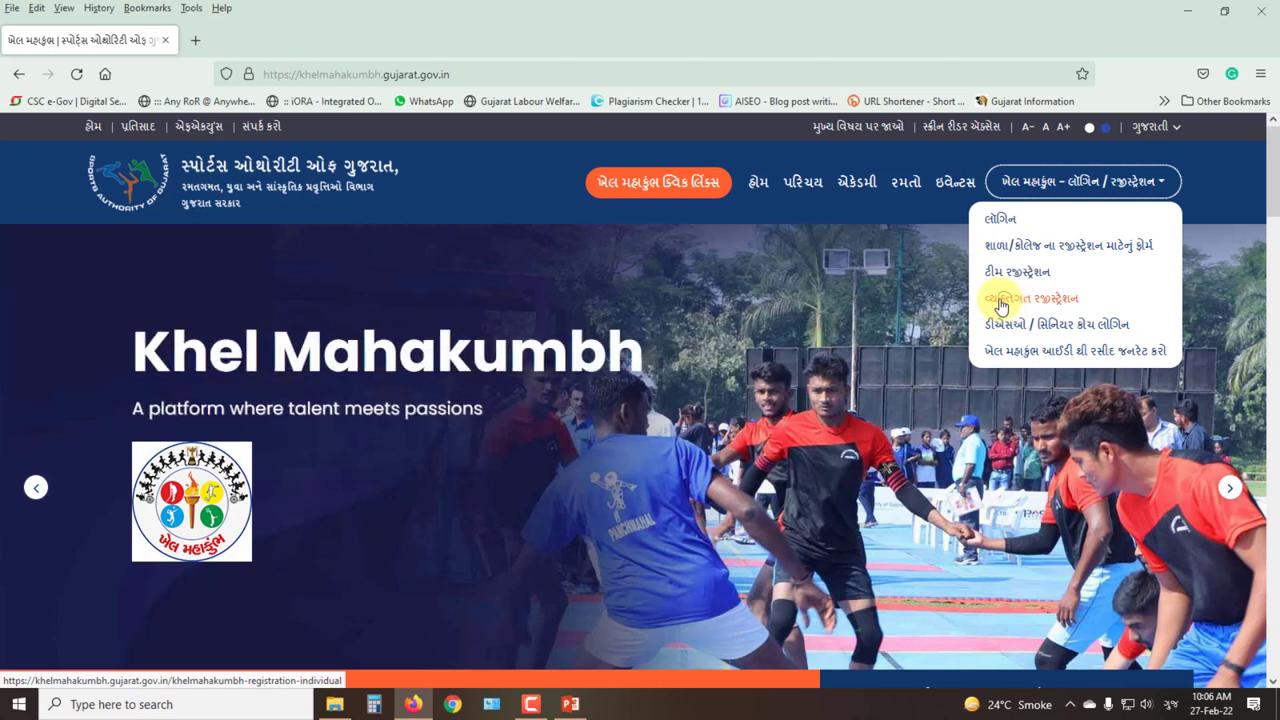
Open the Khel Mahakumbh individual registration form (વ્યક્તિગત રજીસ્ટ્રેશન) and go to its player details section
left_click(1001, 305)
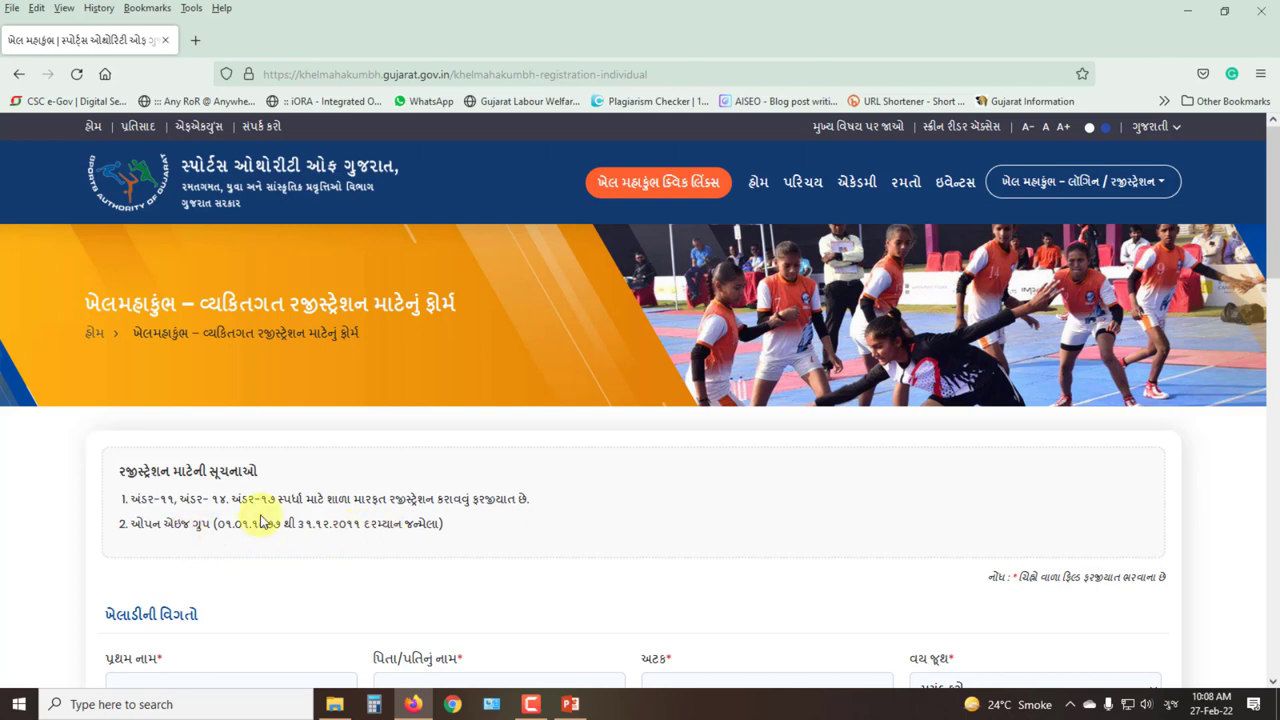
scroll(266, 517, "down", 4)
scroll(446, 388, "down", 2)
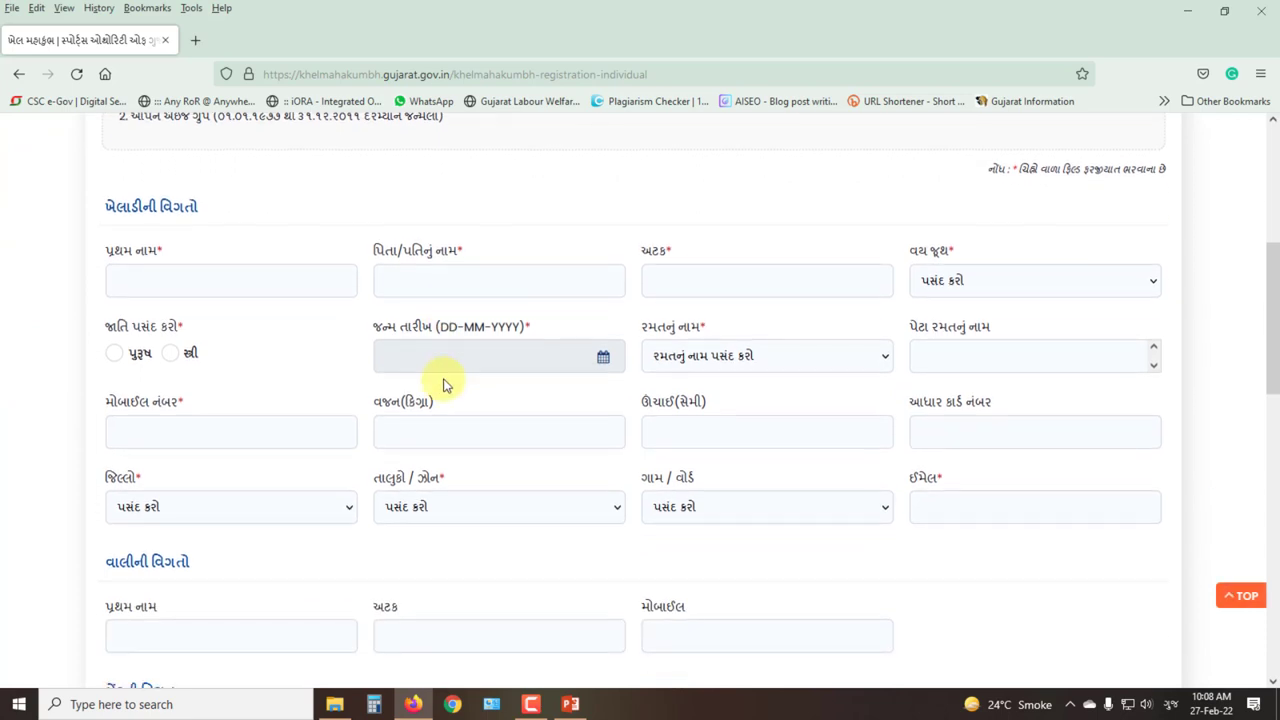
left_click_drag(1271, 300, 1268, 292)
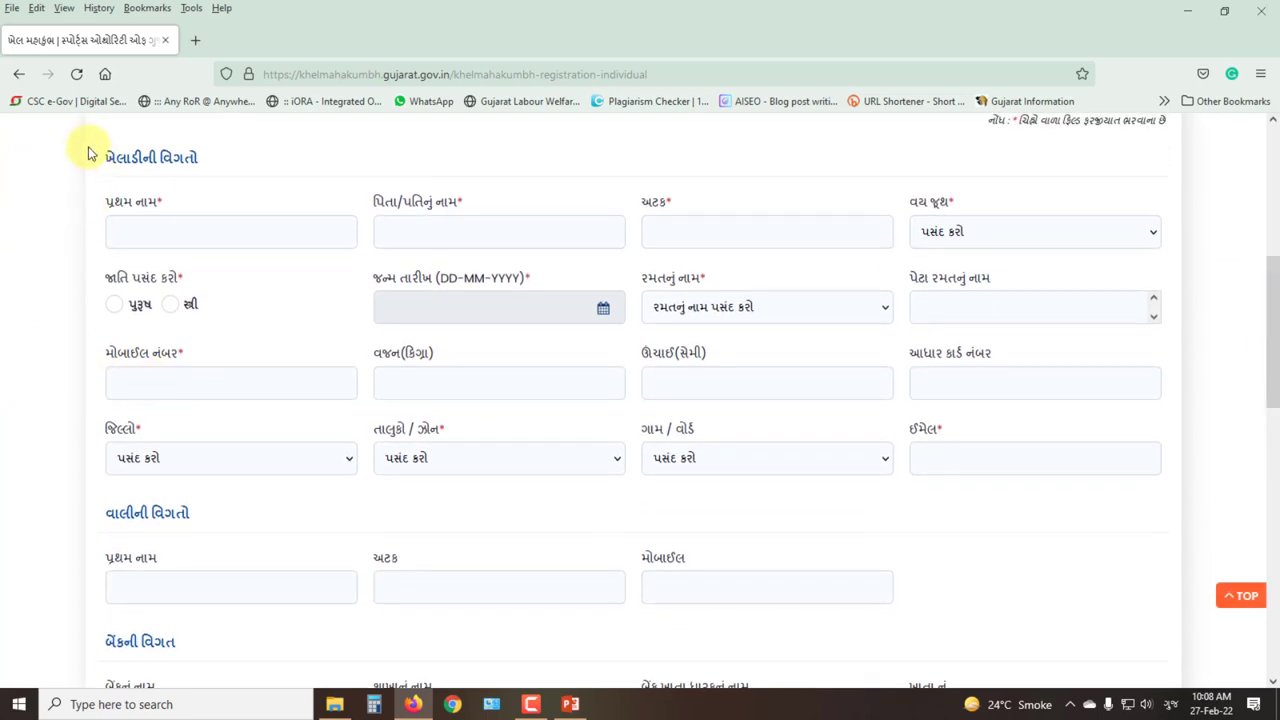
Examine the mandatory-field note and the name and age group fields in the player details section
mouse_move(44, 124)
left_mouse_down()
mouse_move(932, 398)
mouse_move(1166, 443)
mouse_move(1180, 493)
left_mouse_up()
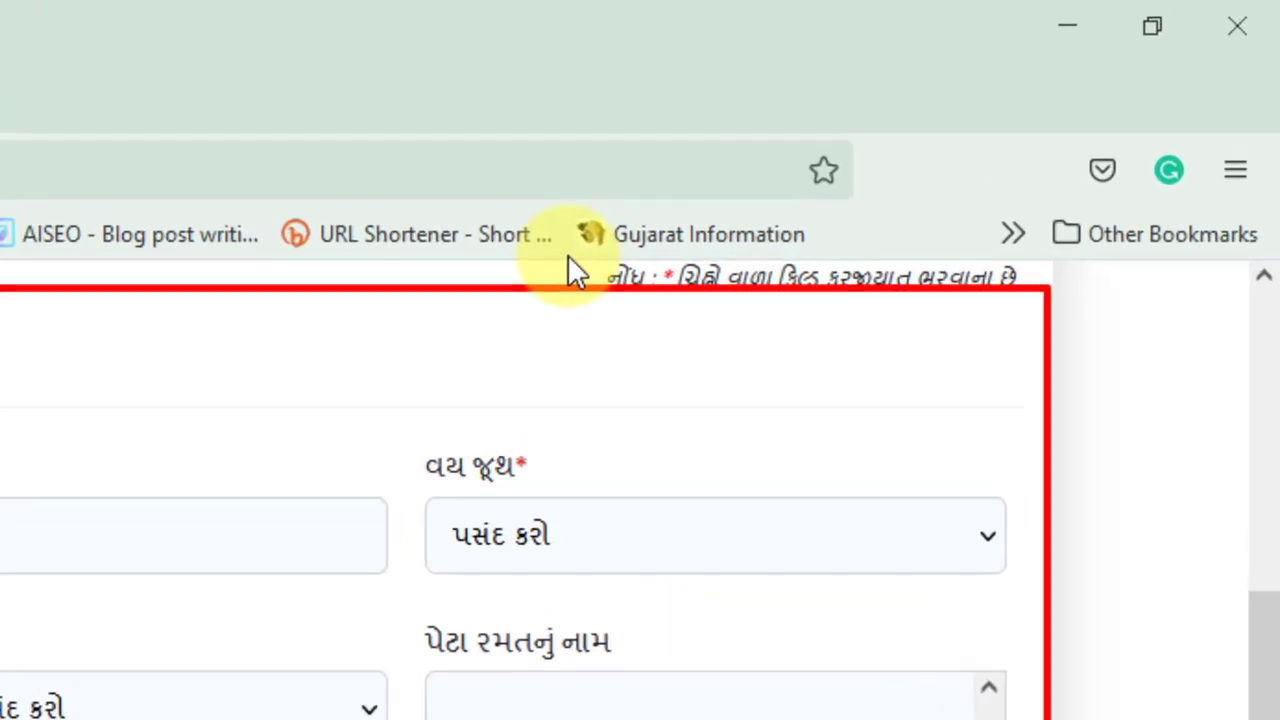
left_click_drag(570, 256, 710, 289)
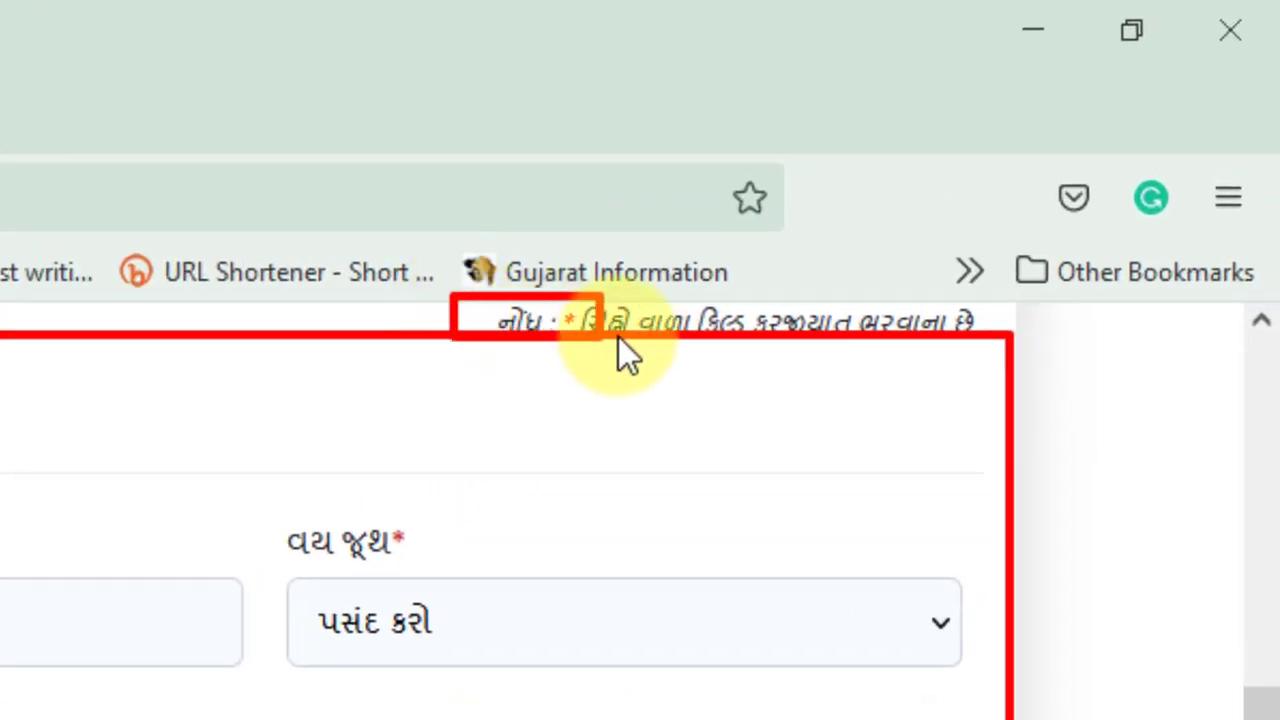
left_click_drag(618, 336, 994, 337)
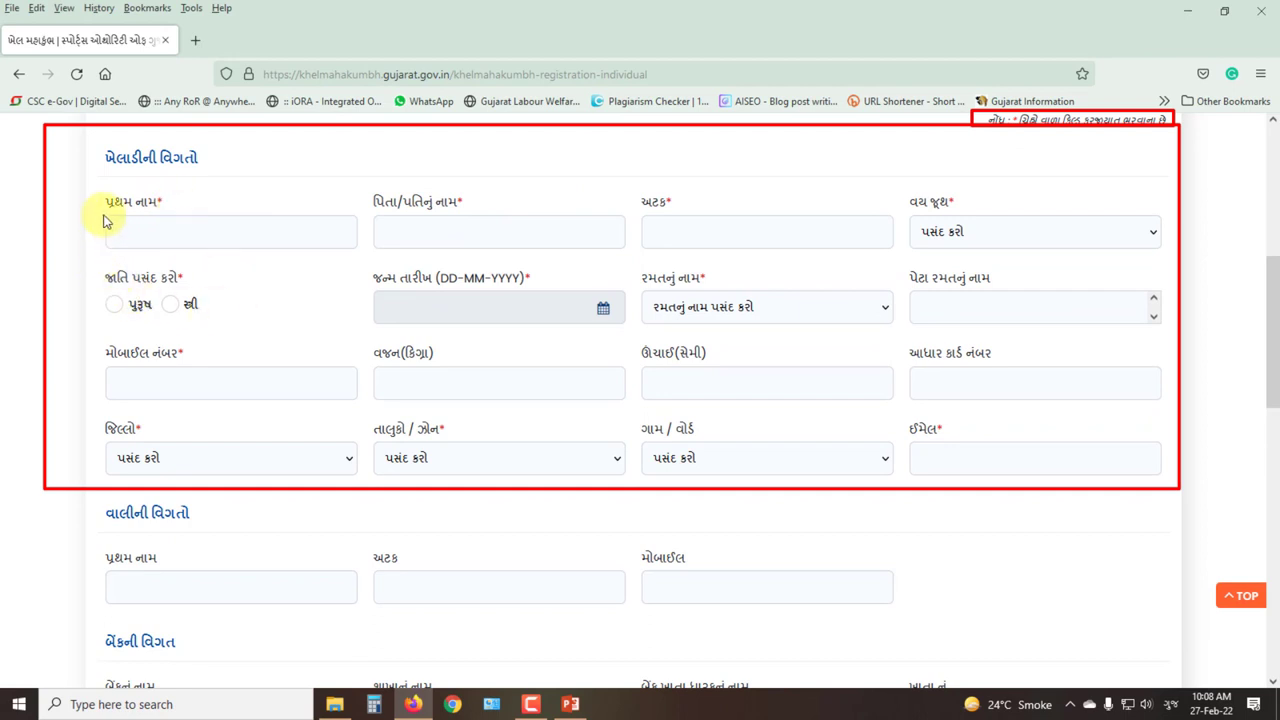
mouse_move(98, 210)
left_mouse_down()
mouse_move(158, 251)
mouse_move(361, 254)
left_mouse_up()
mouse_move(376, 208)
left_mouse_down()
mouse_move(457, 250)
mouse_move(890, 258)
left_mouse_up()
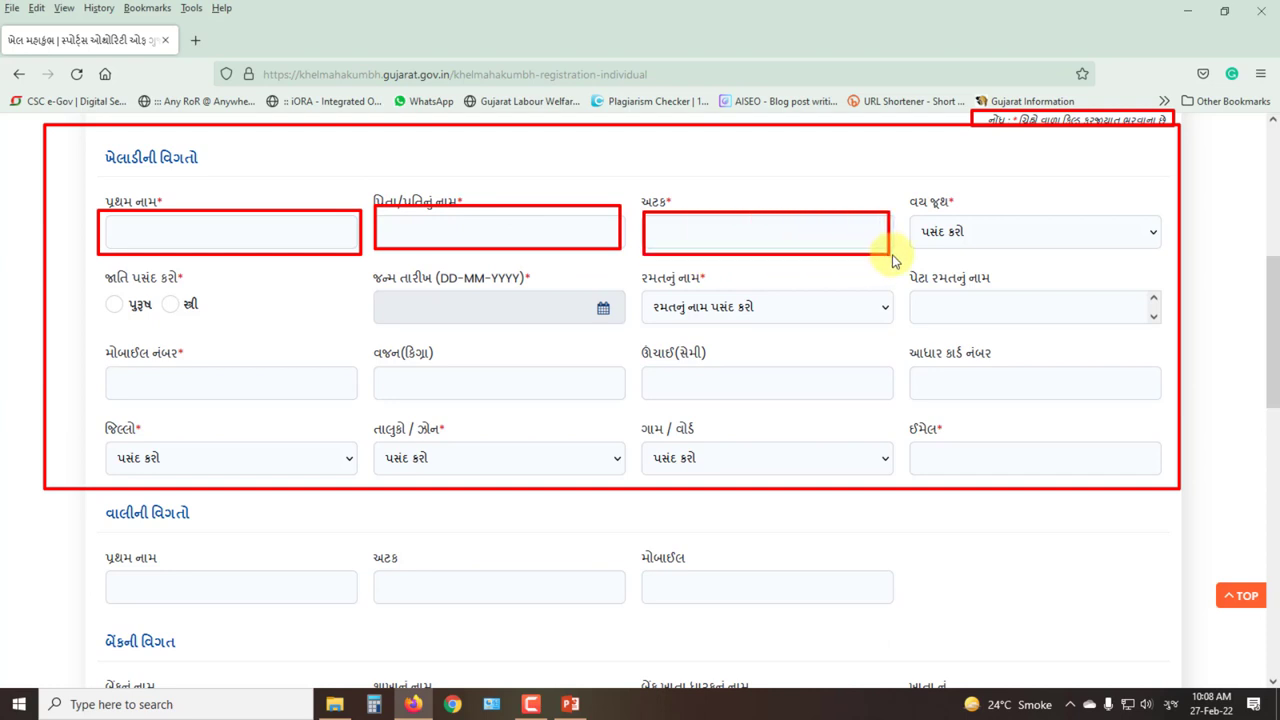
mouse_move(912, 212)
left_mouse_down()
mouse_move(943, 243)
mouse_move(1165, 257)
left_mouse_up()
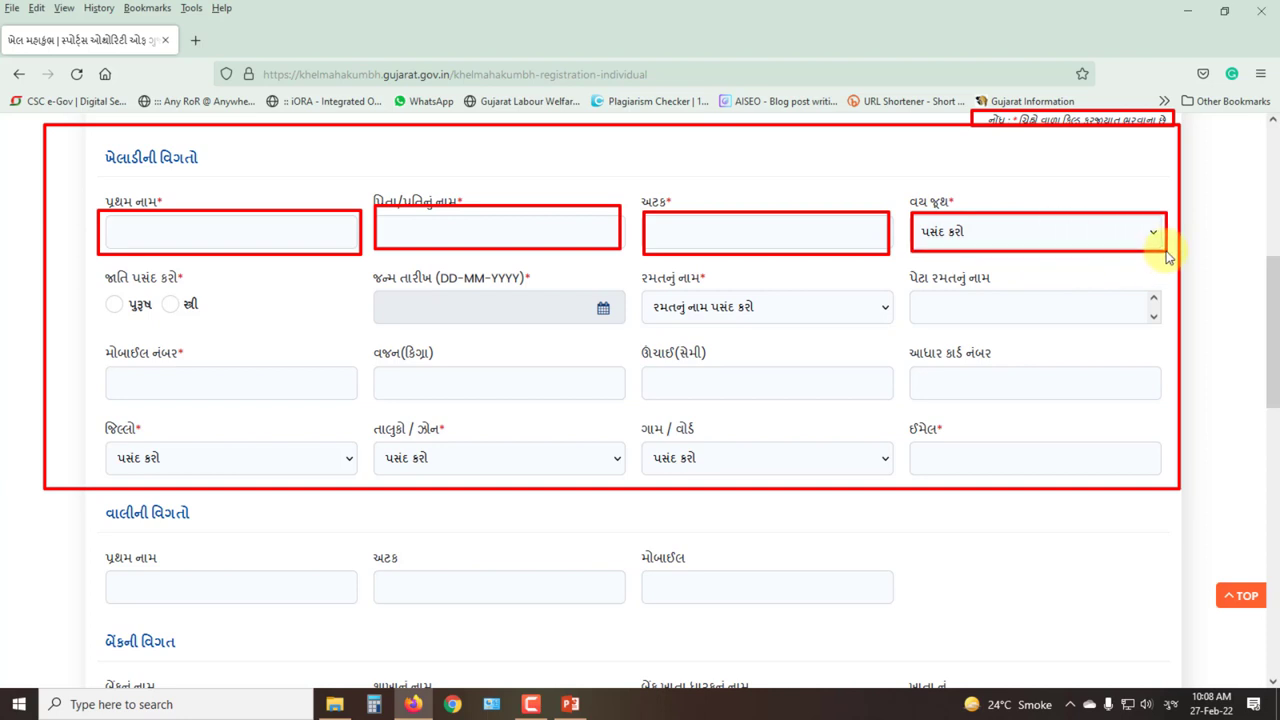
Set the player's age group (વય જૂથ) to ઓપન એજ ગ્રુપ
key("Escape")
left_click(1156, 235)
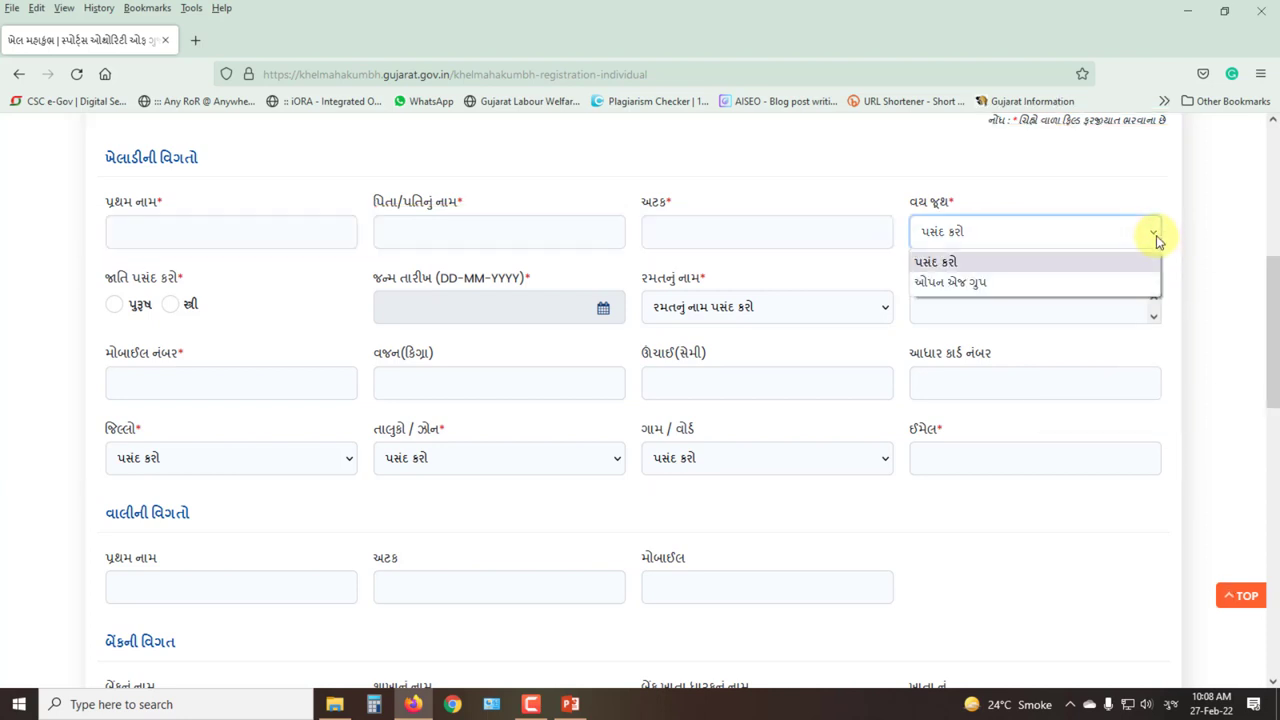
left_click(958, 284)
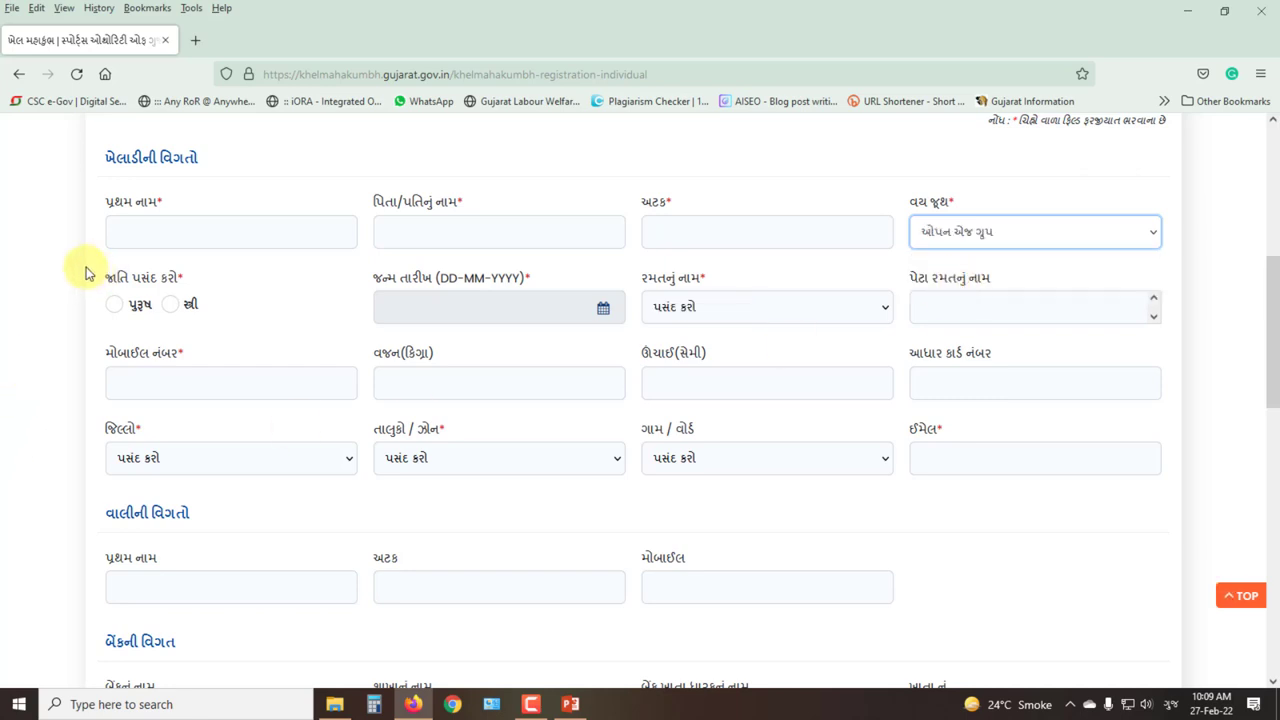
Review the gender, birth date and sport fields, and select પુરૂષ as the player's gender
left_click_drag(86, 268, 248, 326)
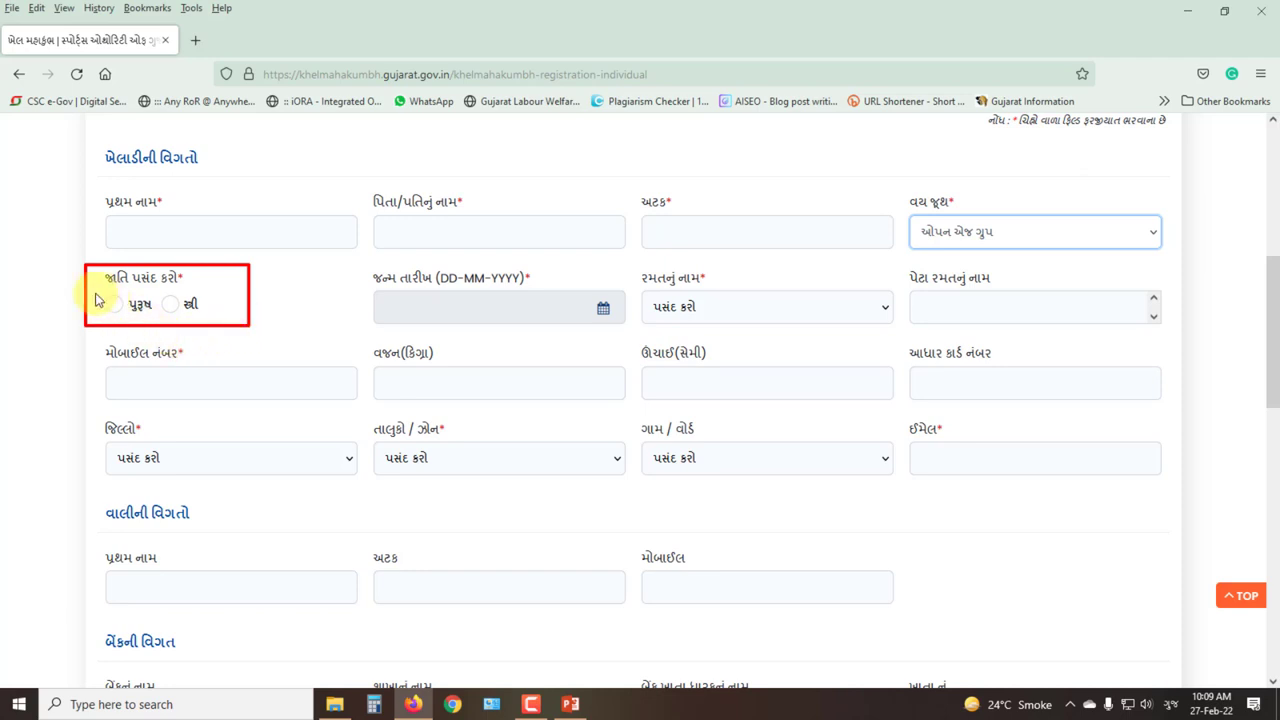
left_click_drag(107, 304, 127, 316)
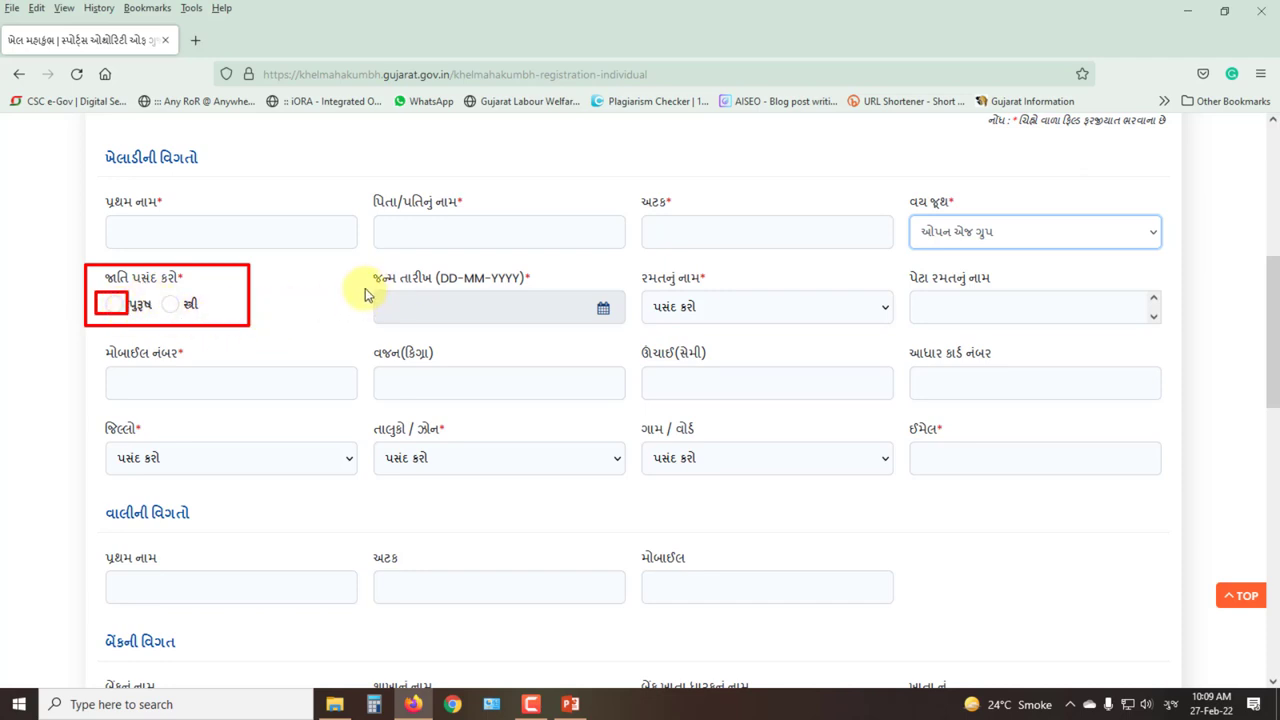
left_click_drag(361, 291, 620, 335)
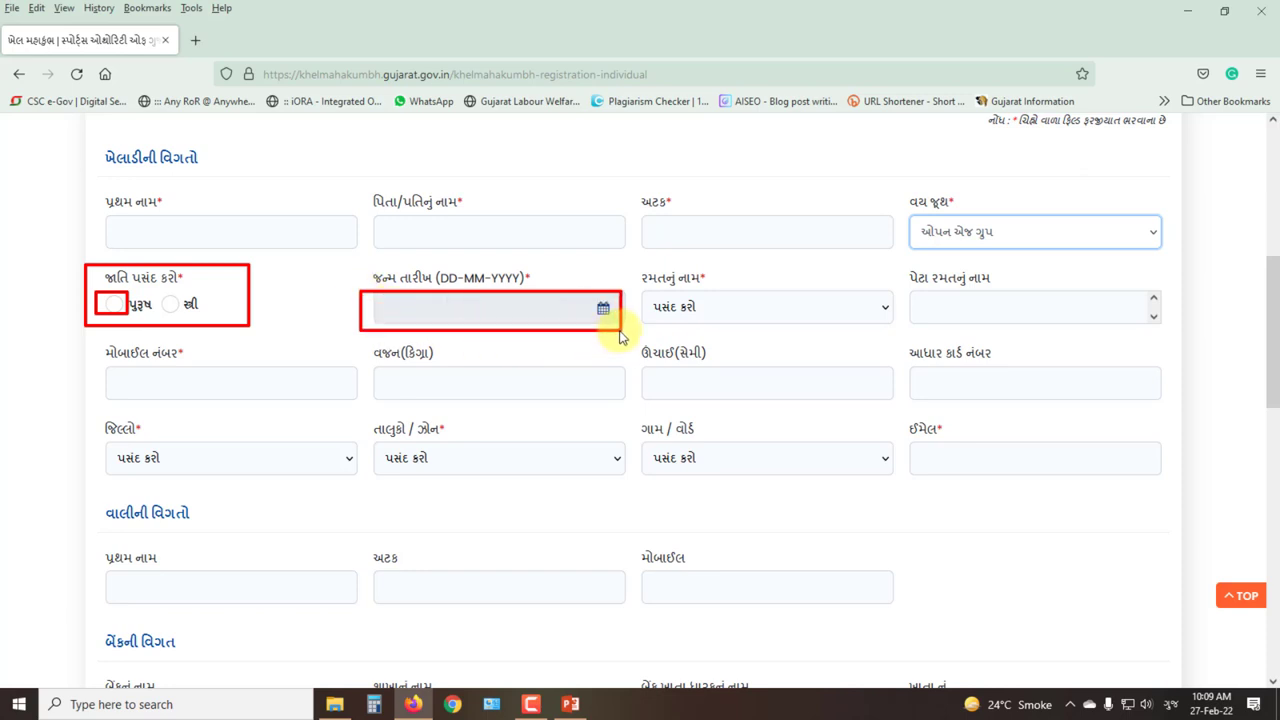
mouse_move(634, 292)
left_mouse_down()
mouse_move(734, 323)
mouse_move(893, 330)
left_mouse_up()
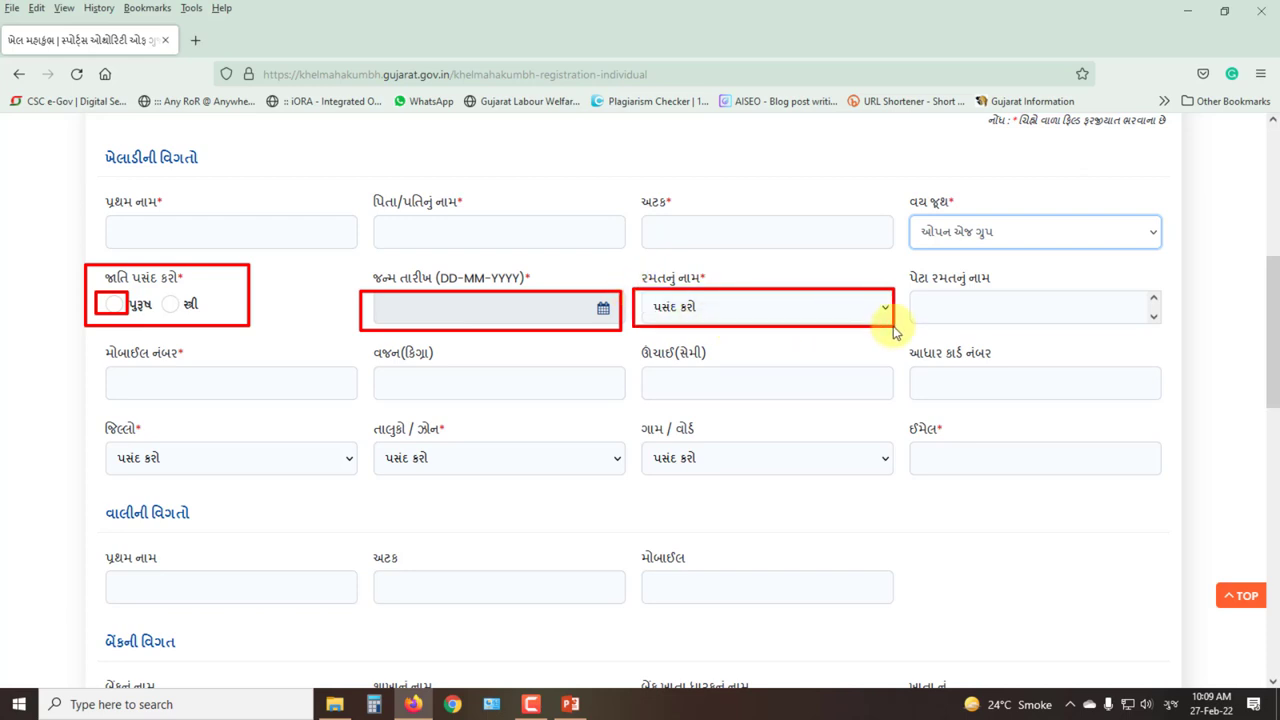
key("Escape")
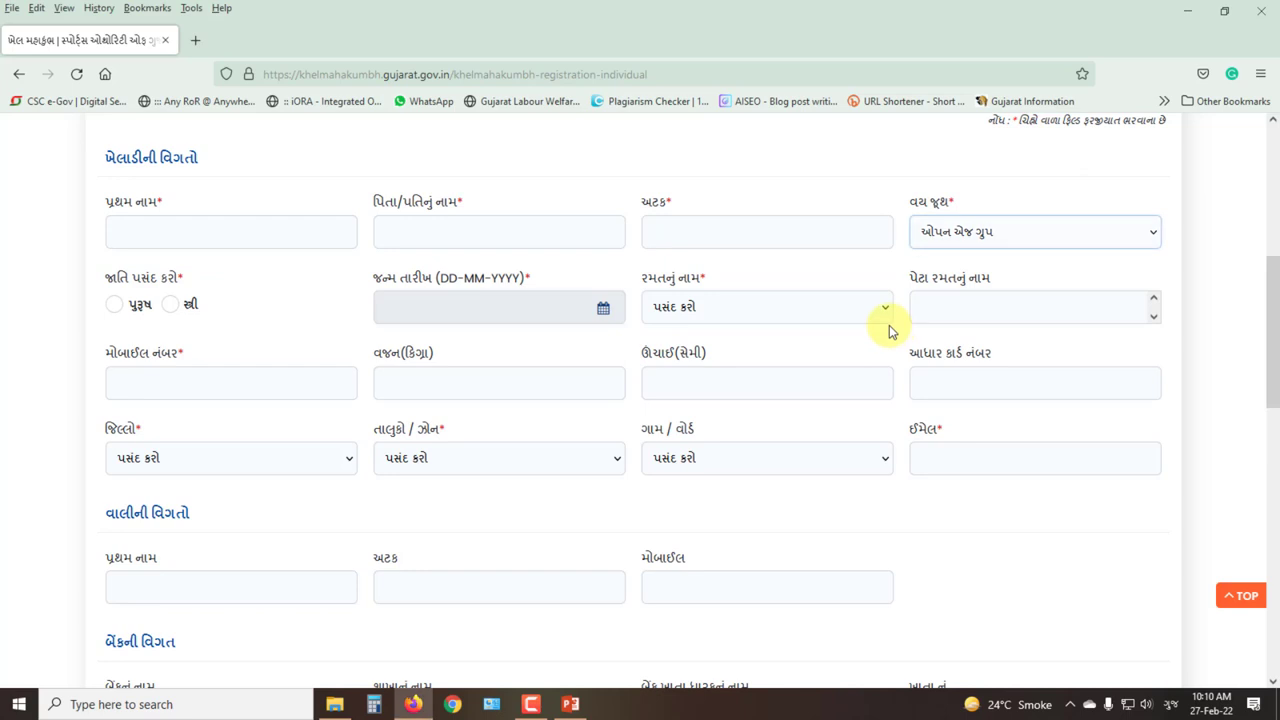
left_click(113, 306)
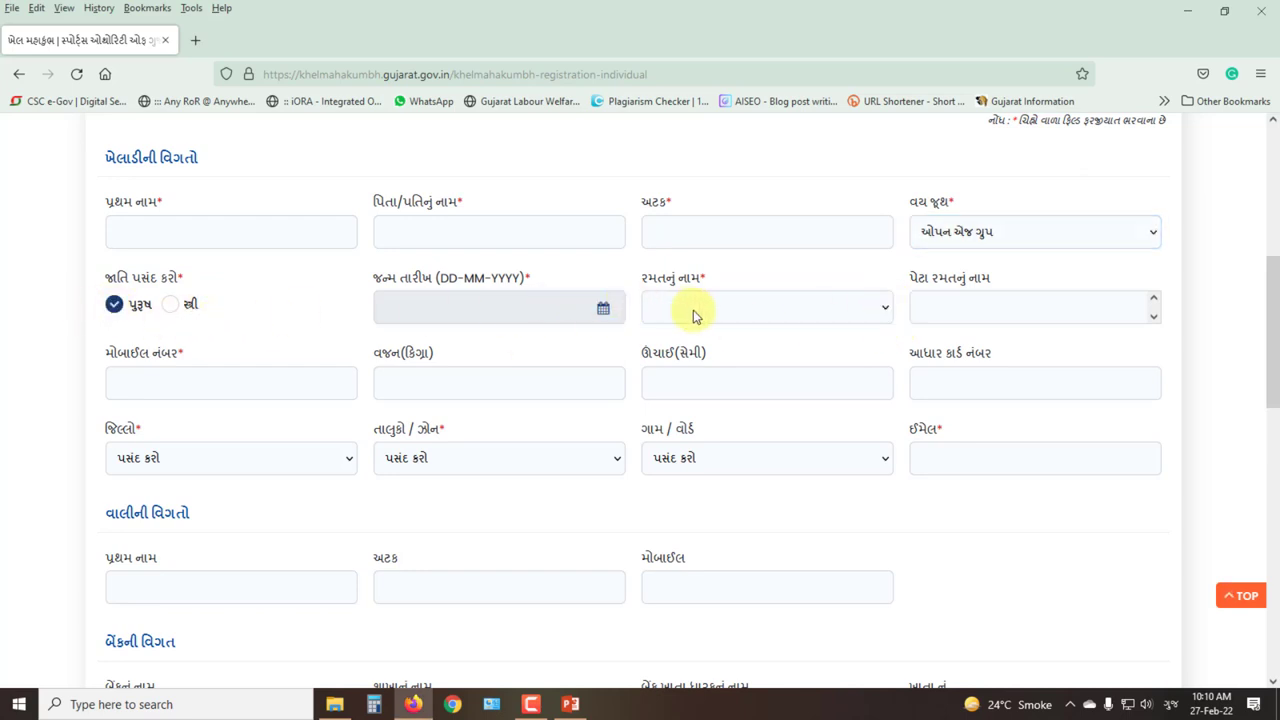
Choose એથ્લેટિક્સ as the sport and view its sub-sport options
left_click(881, 310)
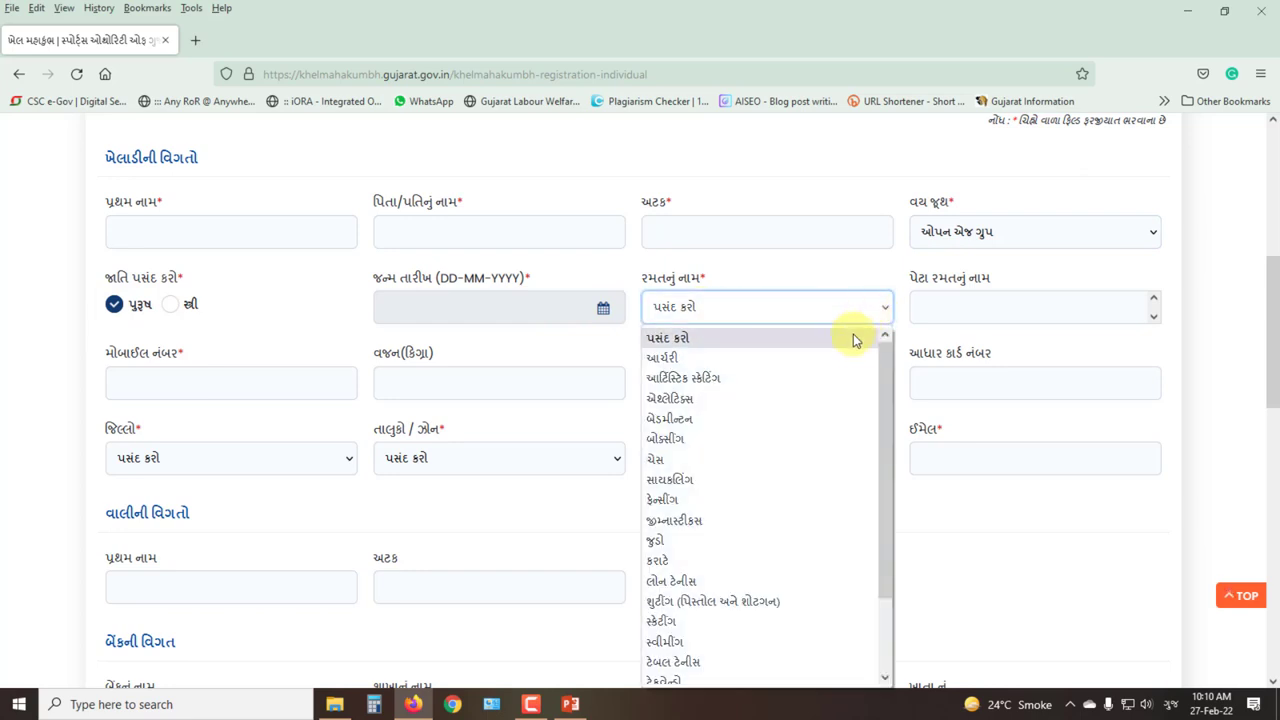
mouse_move(879, 370)
left_mouse_down()
mouse_move(882, 468)
mouse_move(880, 368)
left_mouse_up()
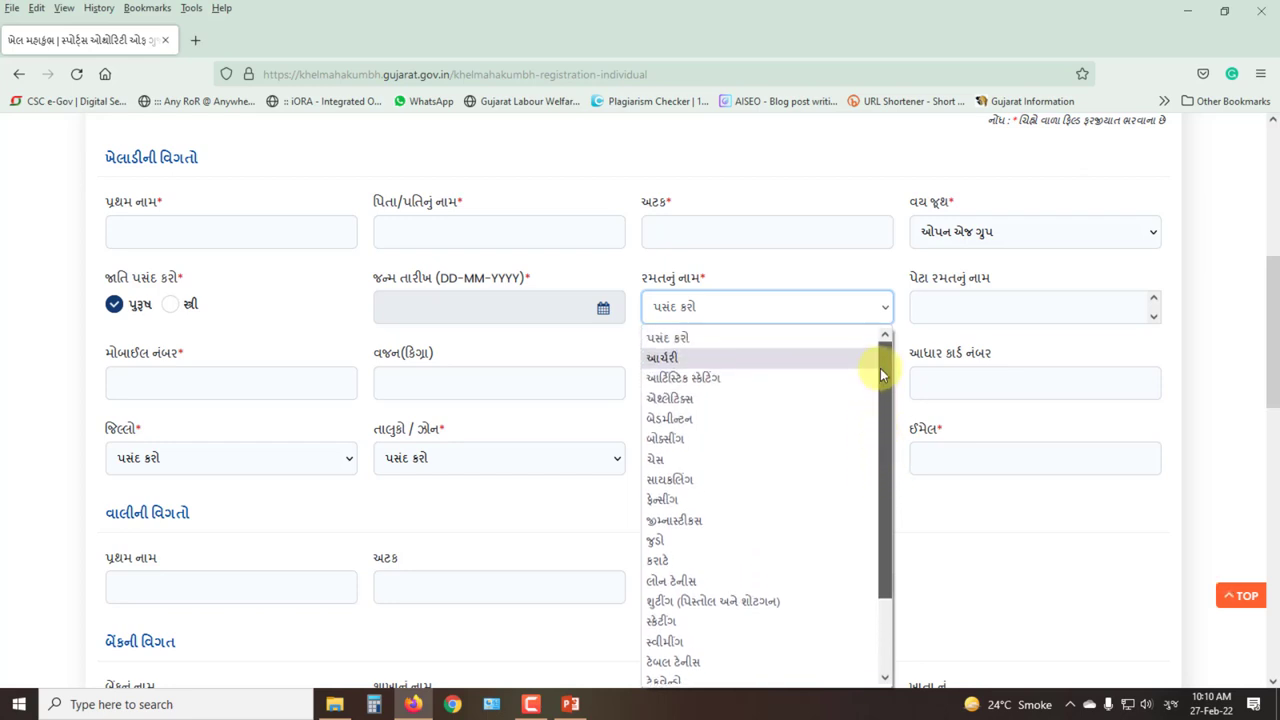
left_click(670, 403)
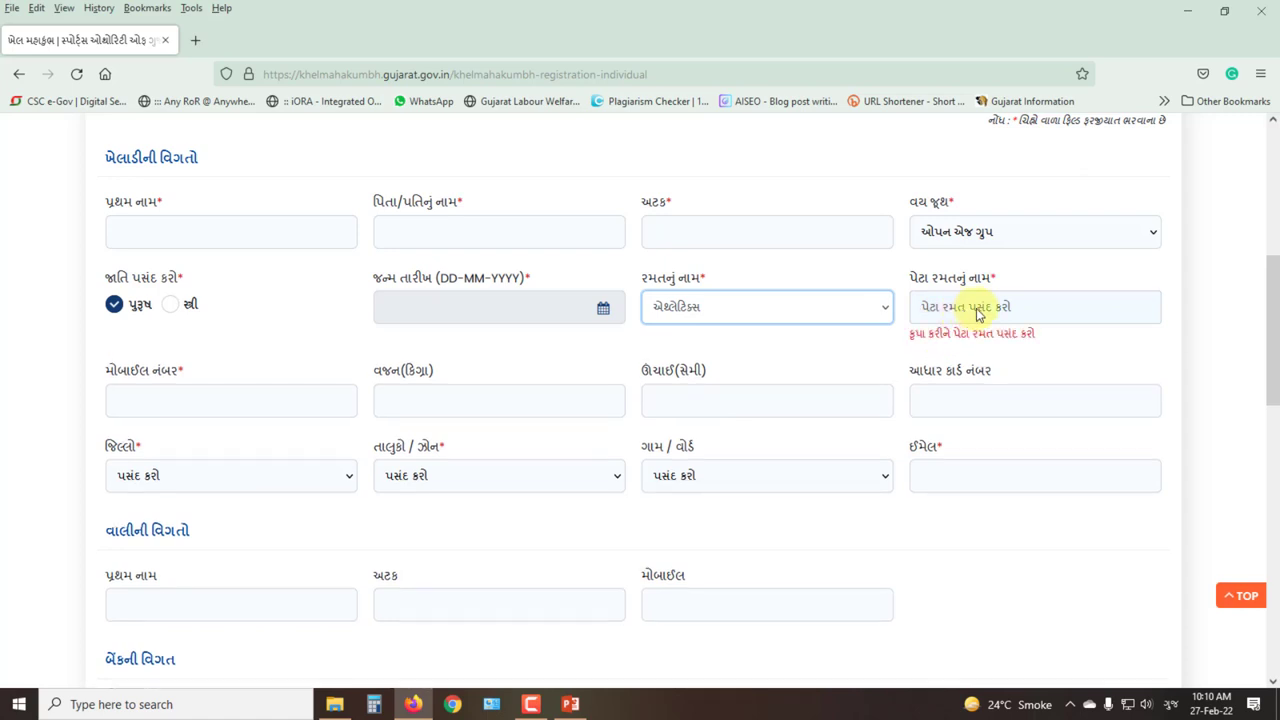
left_click(1037, 310)
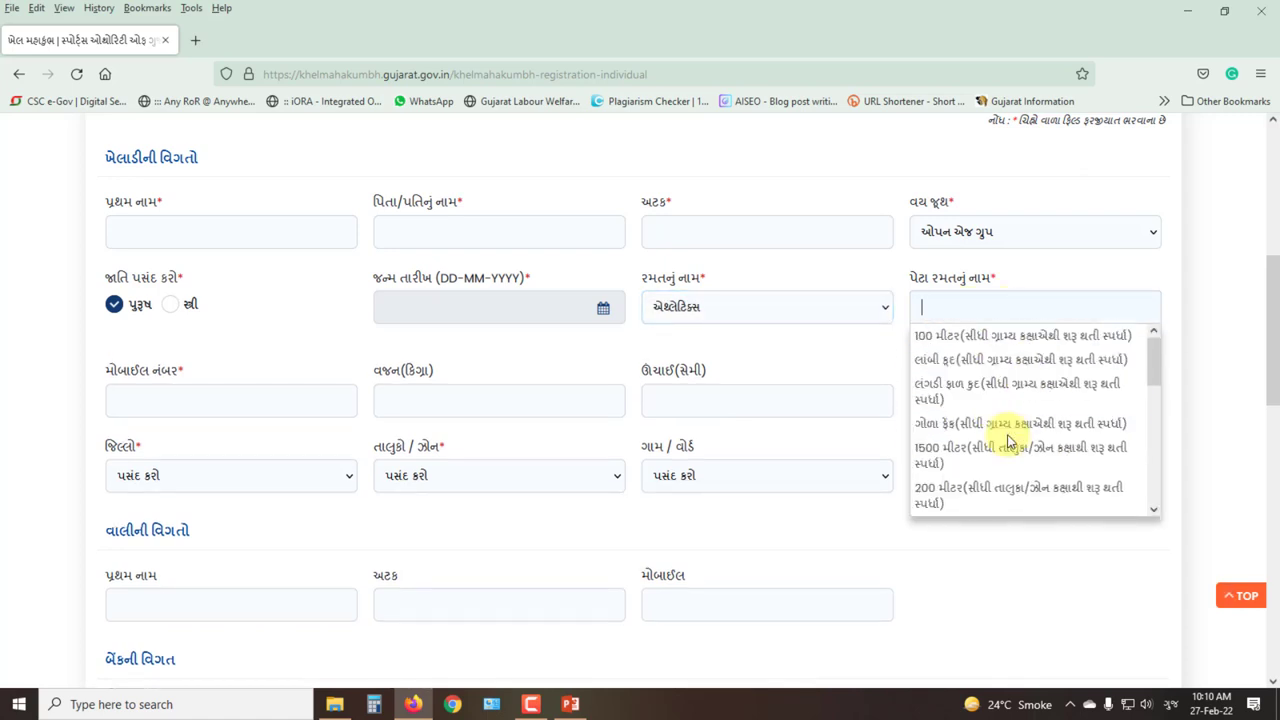
Change the sport to આર્ટિસ્ટિક સ્કેટિંગ and view its sub-sport options without choosing one
left_click(880, 308)
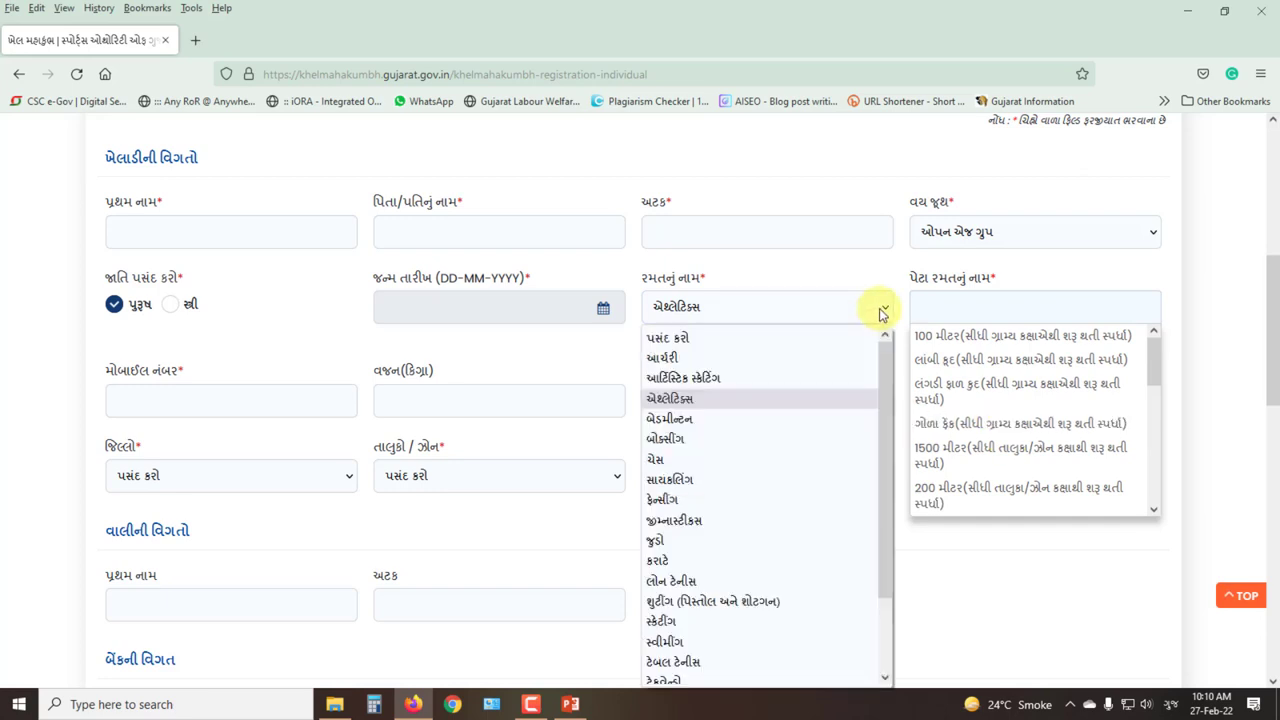
left_click(709, 374)
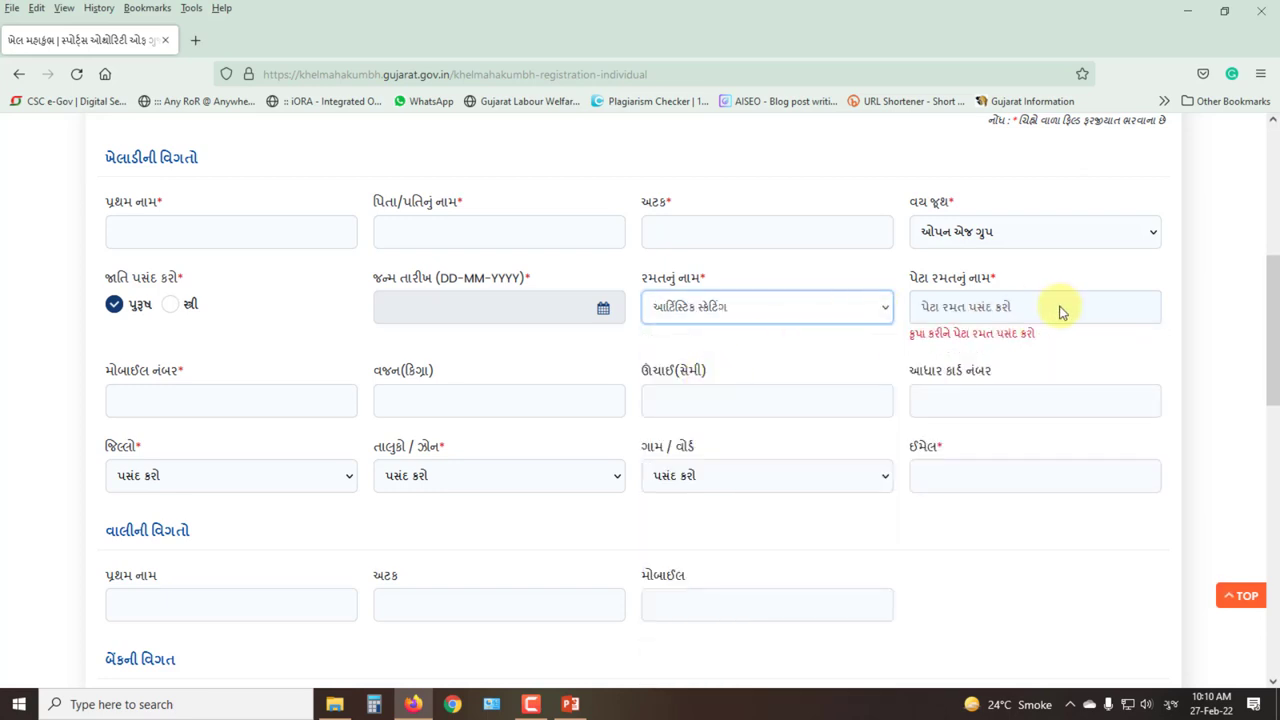
left_click(1062, 313)
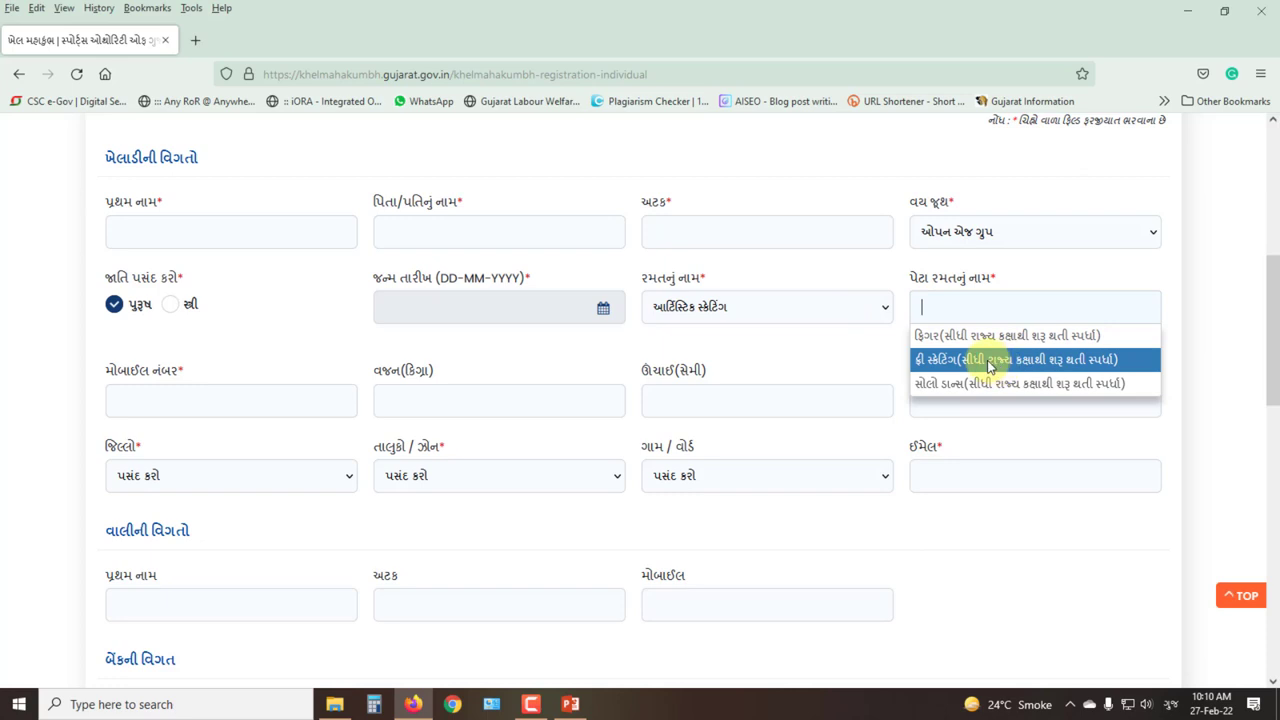
left_click(845, 350)
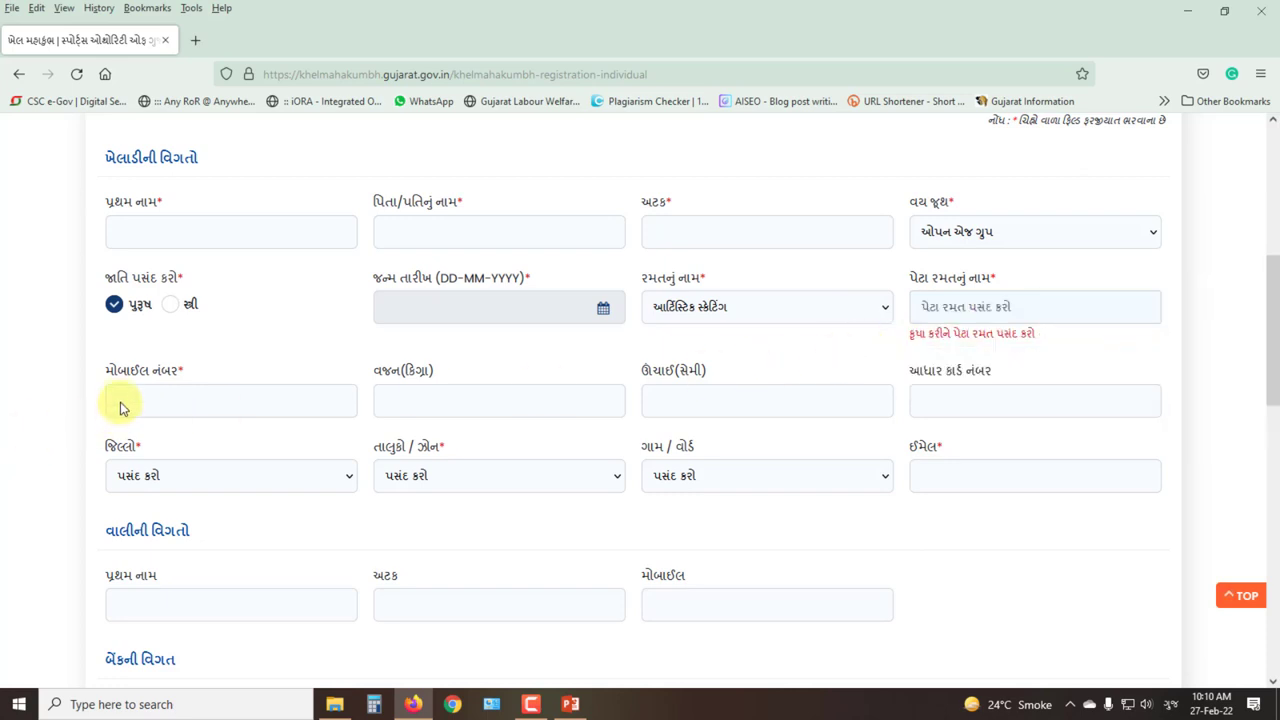
Examine the mobile number, weight, height and Aadhaar fields and the district, taluka, village and email fields
left_click_drag(100, 380, 360, 423)
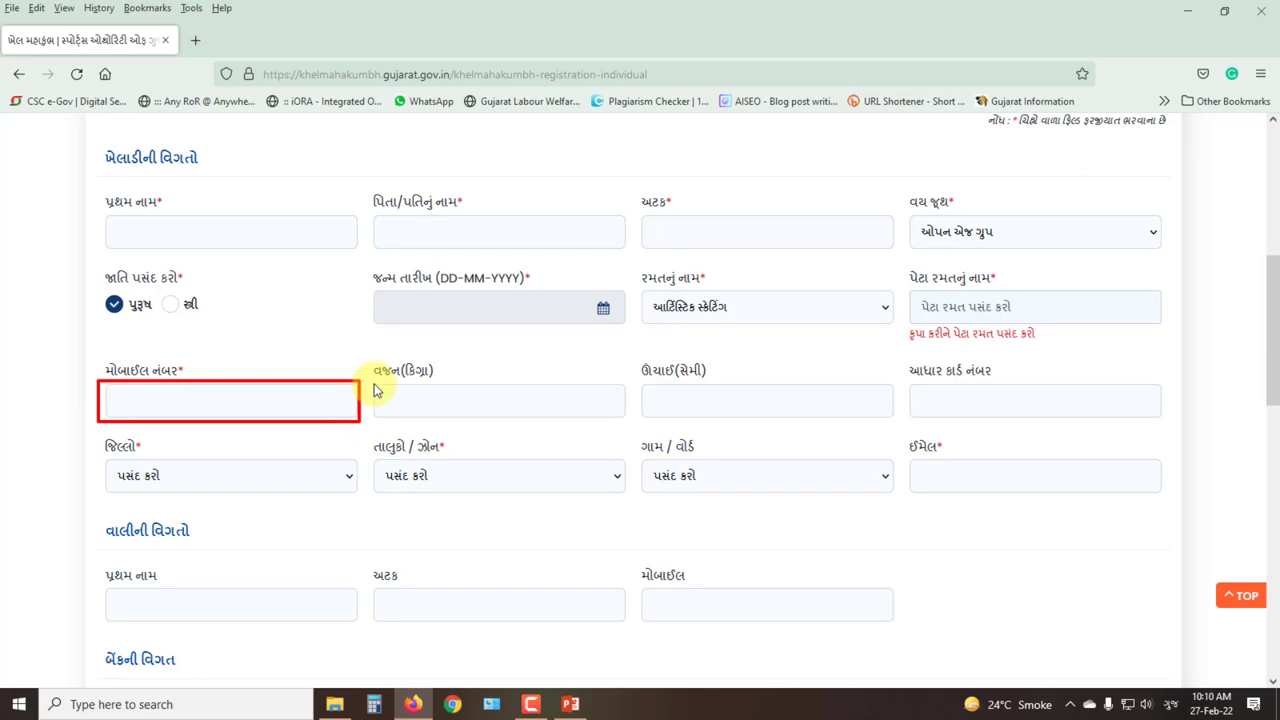
mouse_move(373, 381)
left_mouse_down()
mouse_move(443, 420)
mouse_move(627, 427)
left_mouse_up()
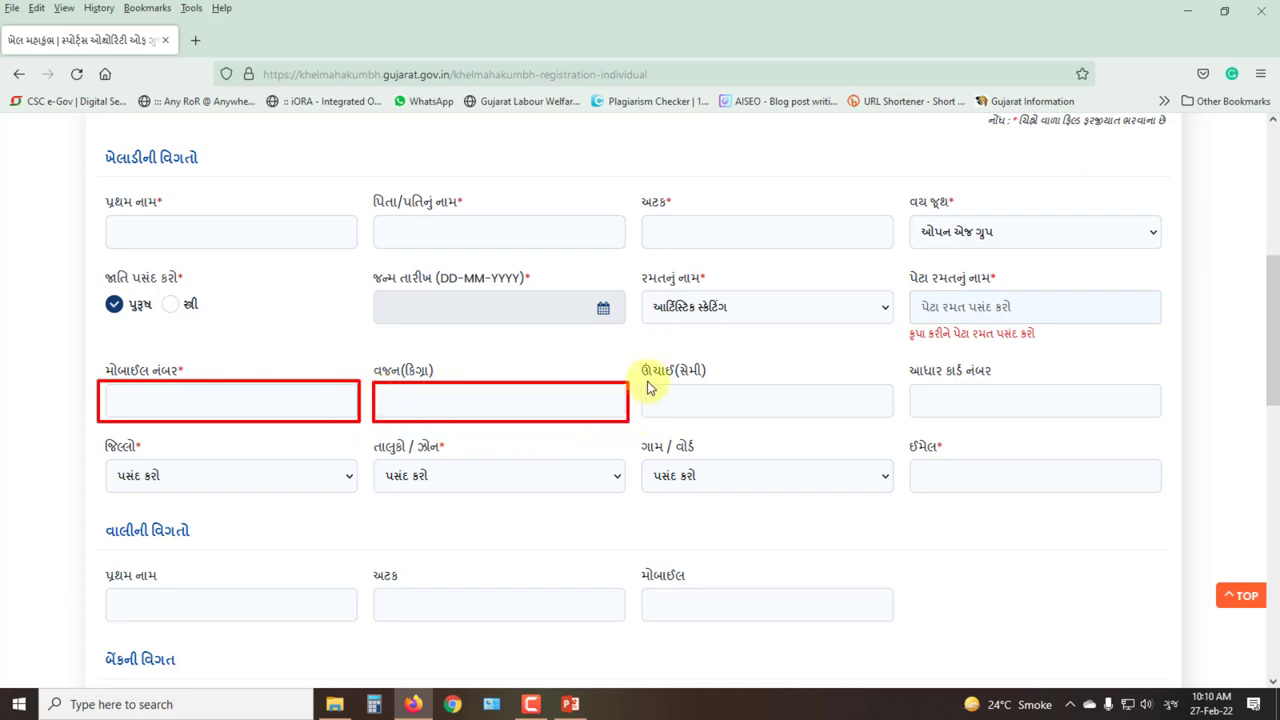
mouse_move(641, 381)
left_mouse_down()
mouse_move(690, 418)
mouse_move(1161, 424)
left_mouse_up()
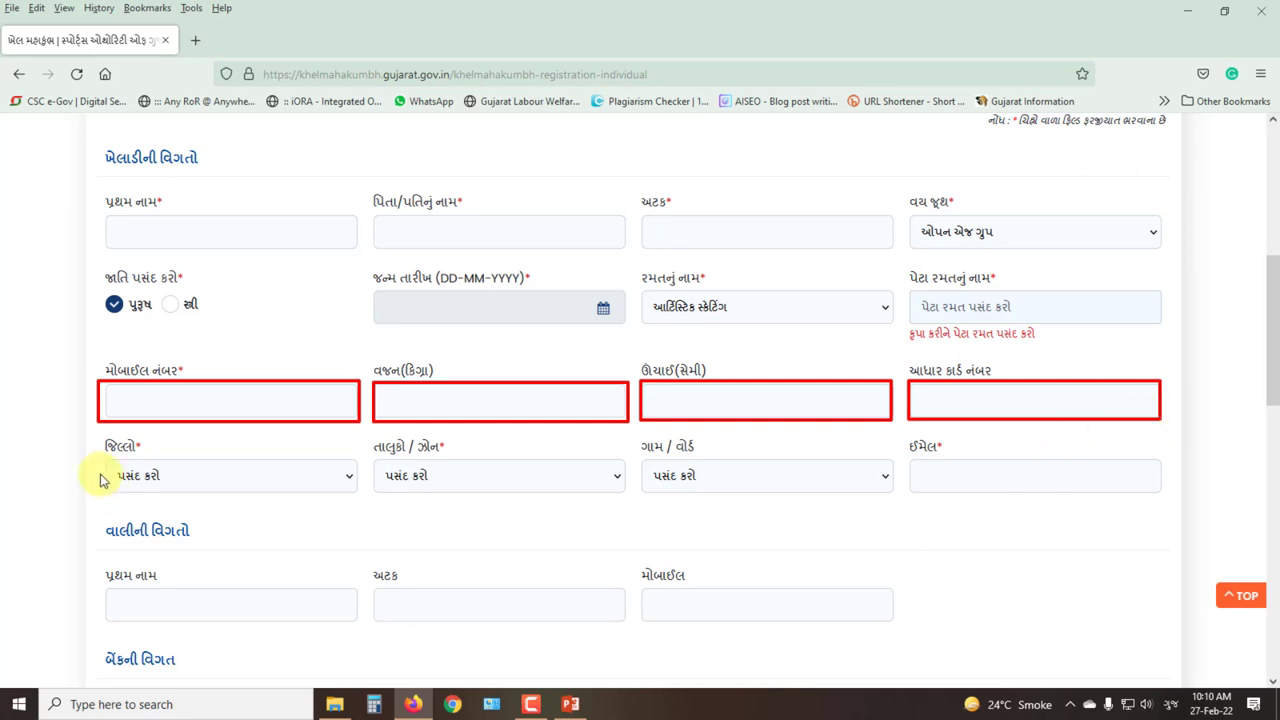
mouse_move(97, 459)
left_mouse_down()
mouse_move(349, 500)
mouse_move(894, 503)
mouse_move(960, 486)
mouse_move(1160, 500)
left_mouse_up()
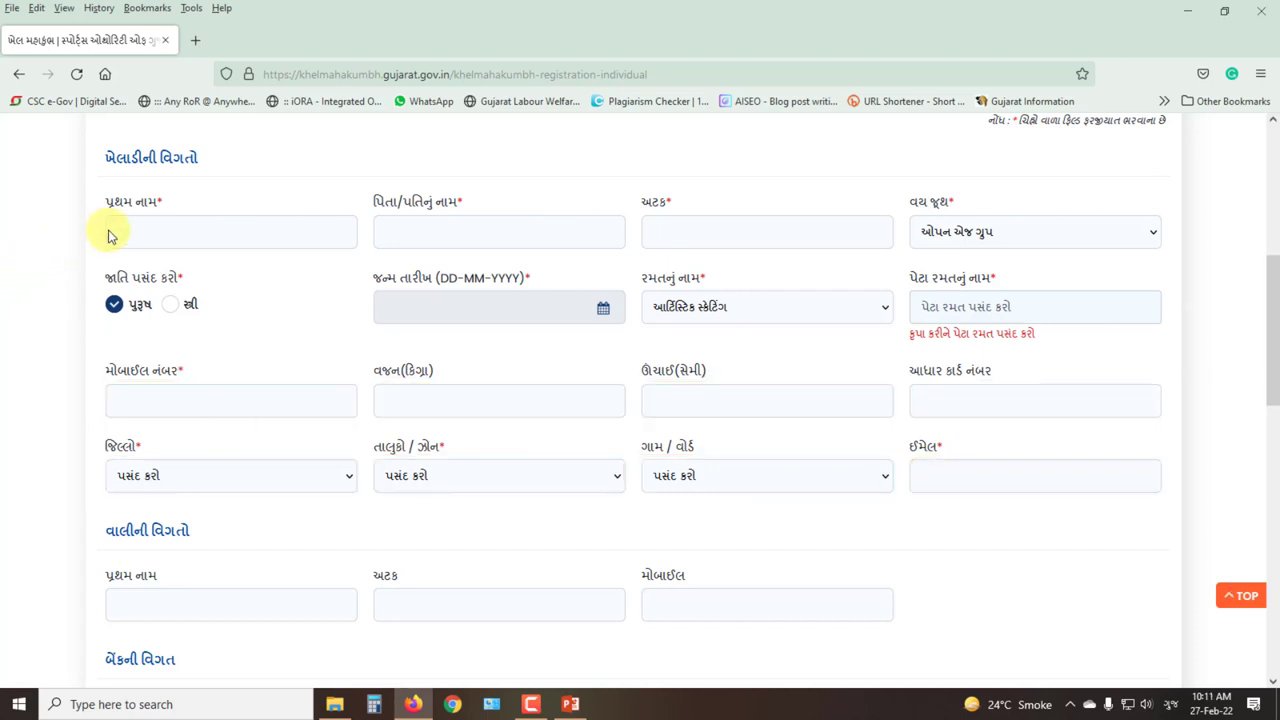
Review the rest of the form, from the guardian and bank details down to the coach fields, captcha and declaration
scroll(286, 451, "down", 3)
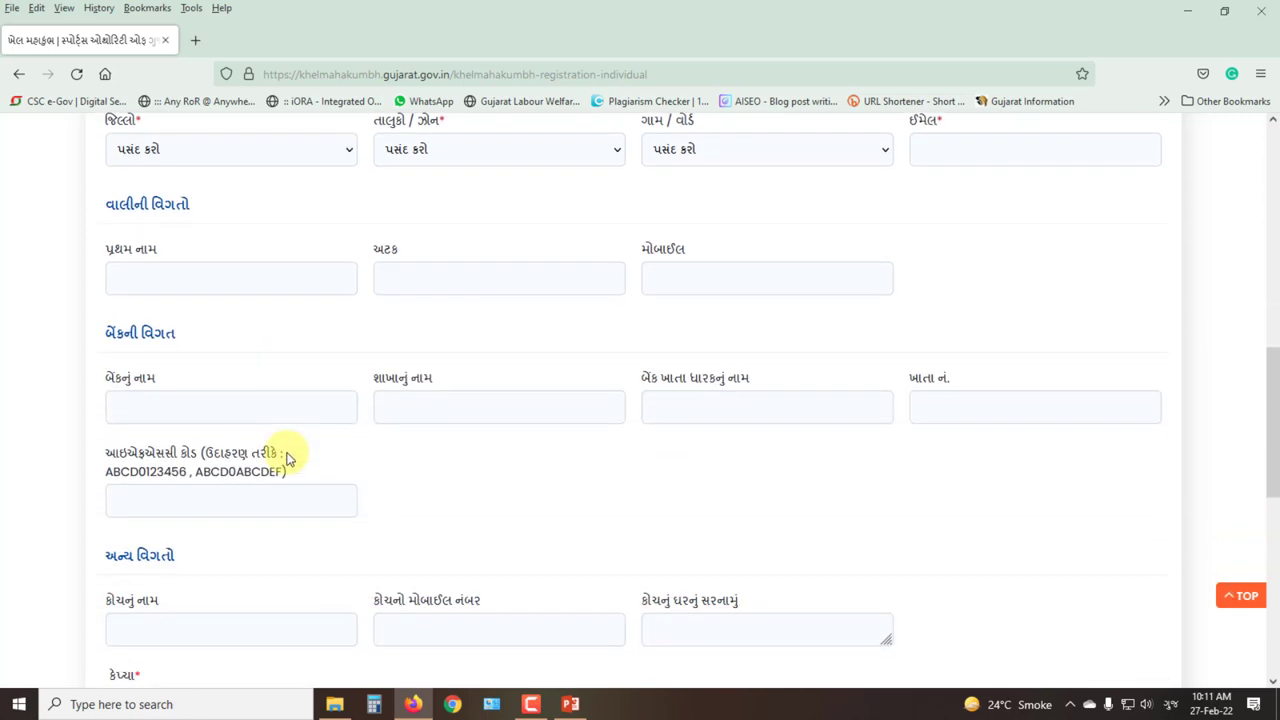
scroll(286, 457, "down", 1)
mouse_move(72, 123)
left_mouse_down()
mouse_move(686, 243)
mouse_move(986, 248)
left_mouse_up()
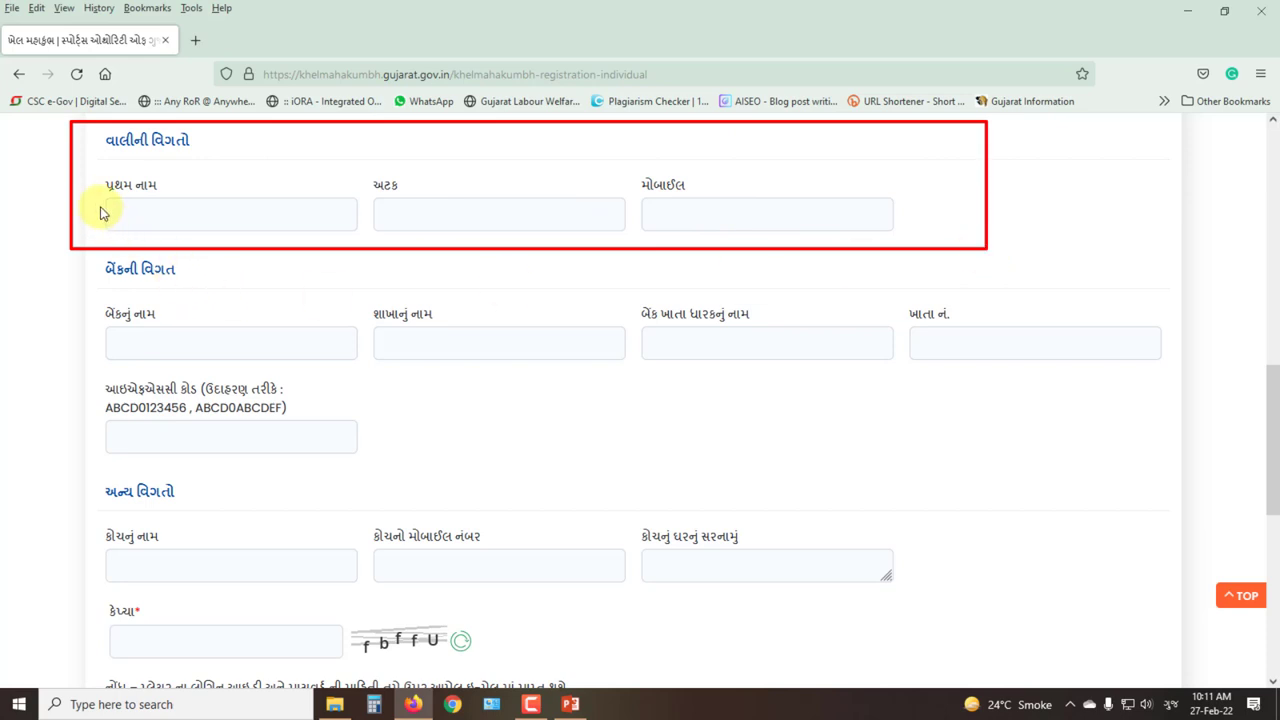
mouse_move(100, 203)
left_mouse_down()
mouse_move(286, 237)
mouse_move(918, 231)
left_mouse_up()
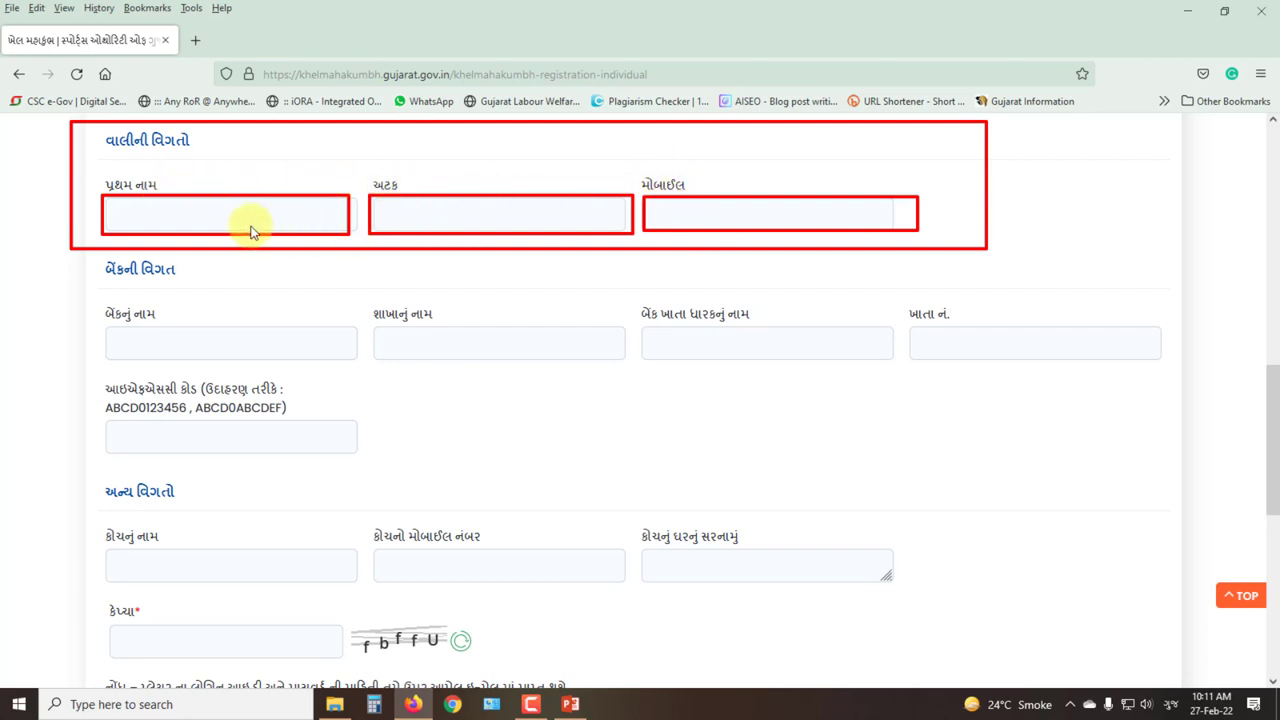
left_click_drag(64, 253, 1178, 425)
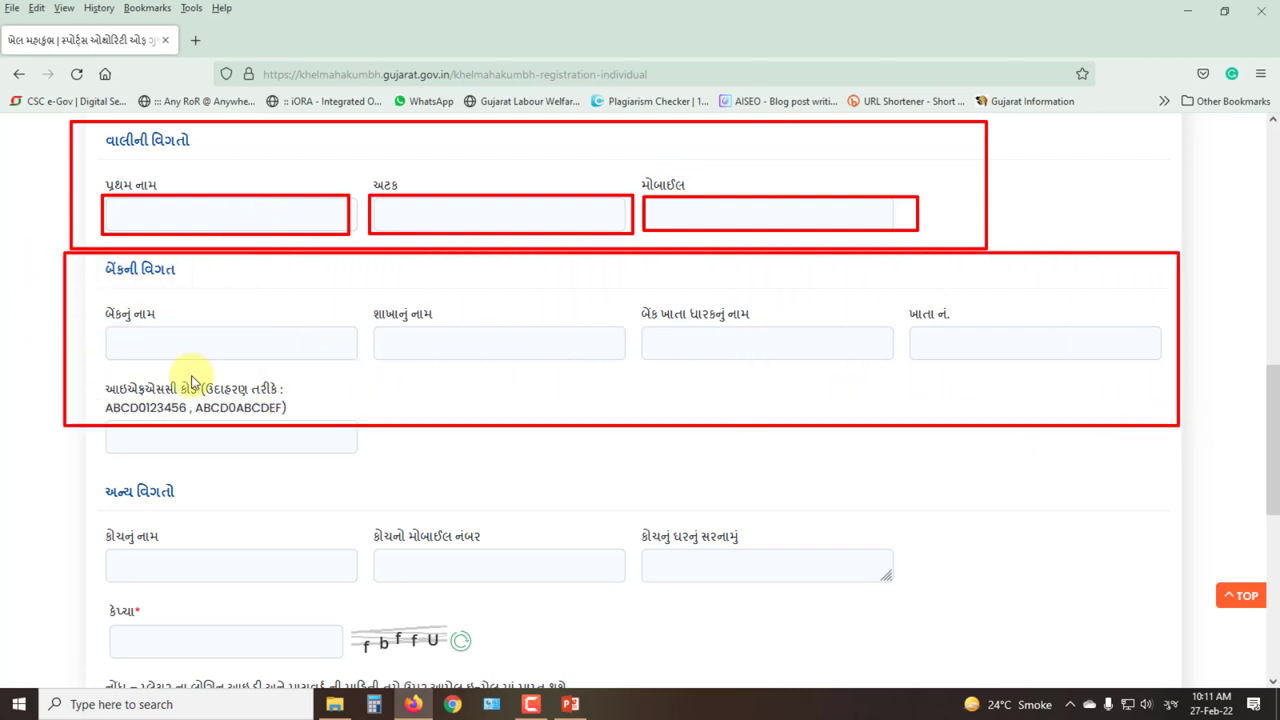
left_click_drag(100, 328, 359, 379)
mouse_move(368, 326)
left_mouse_down()
mouse_move(552, 366)
mouse_move(689, 346)
mouse_move(920, 366)
mouse_move(897, 354)
mouse_move(899, 365)
mouse_move(1011, 354)
mouse_move(1164, 364)
left_mouse_up()
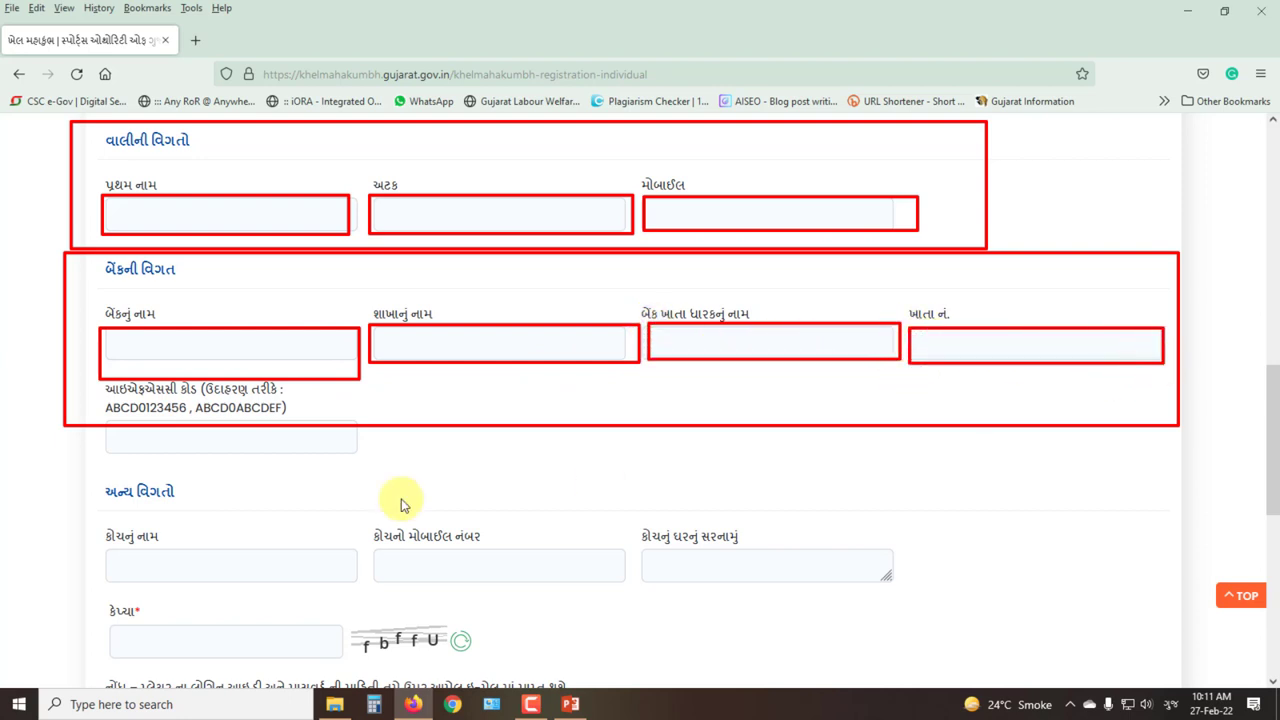
left_click_drag(109, 421, 360, 460)
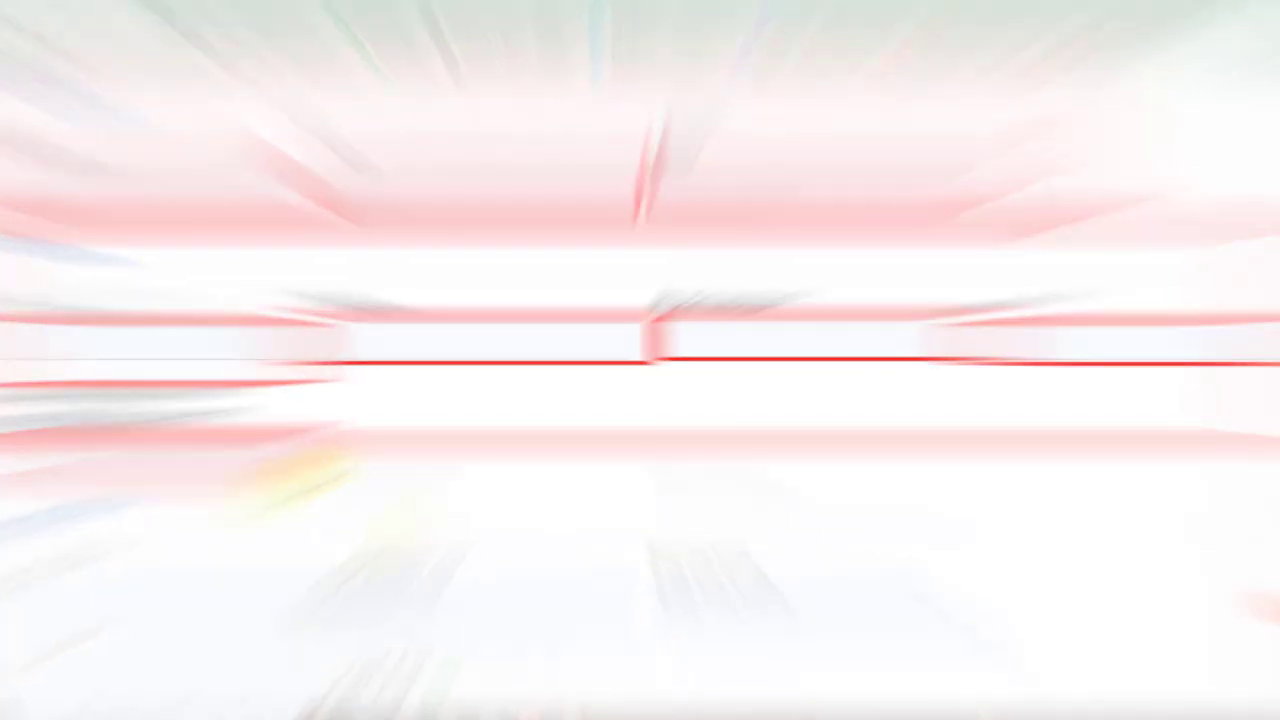
scroll(400, 495, "down", 3)
scroll(397, 494, "down", 1)
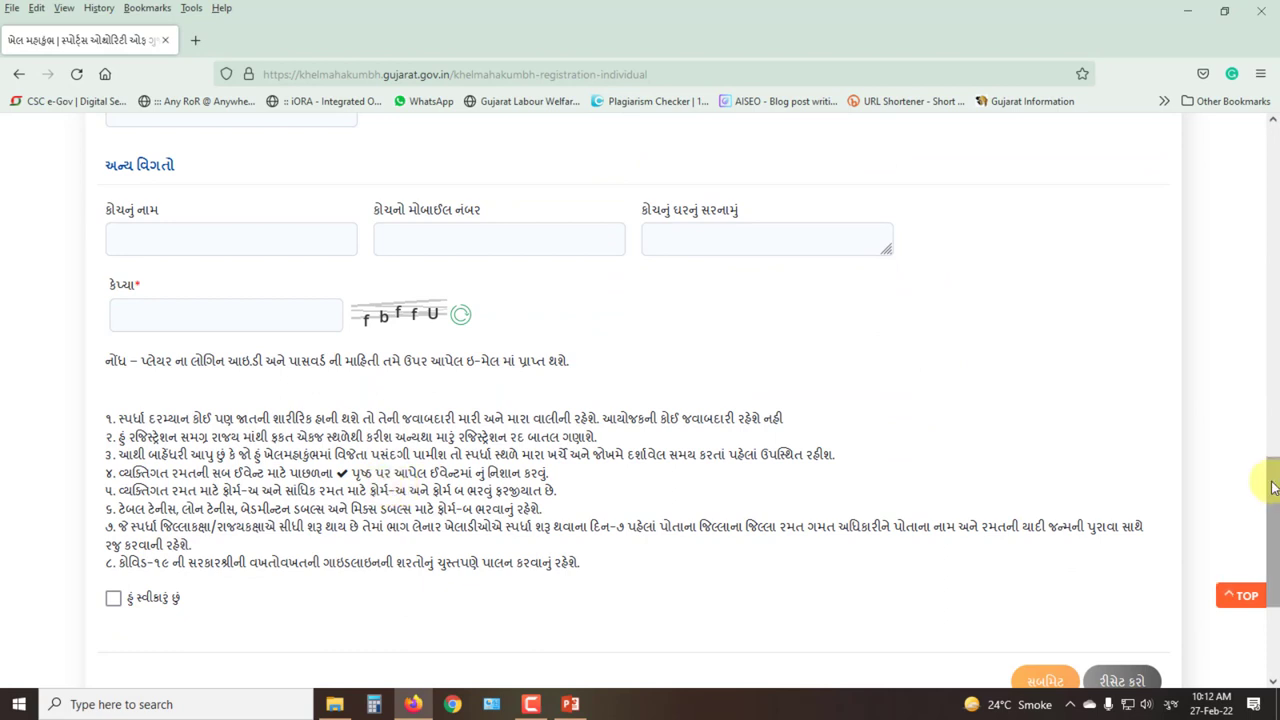
Examine the coach's name, mobile number and address fields, the captcha, the હું સ્વીકારું છું declaration and the સબમિટ option
scroll(1270, 487, "down", 1)
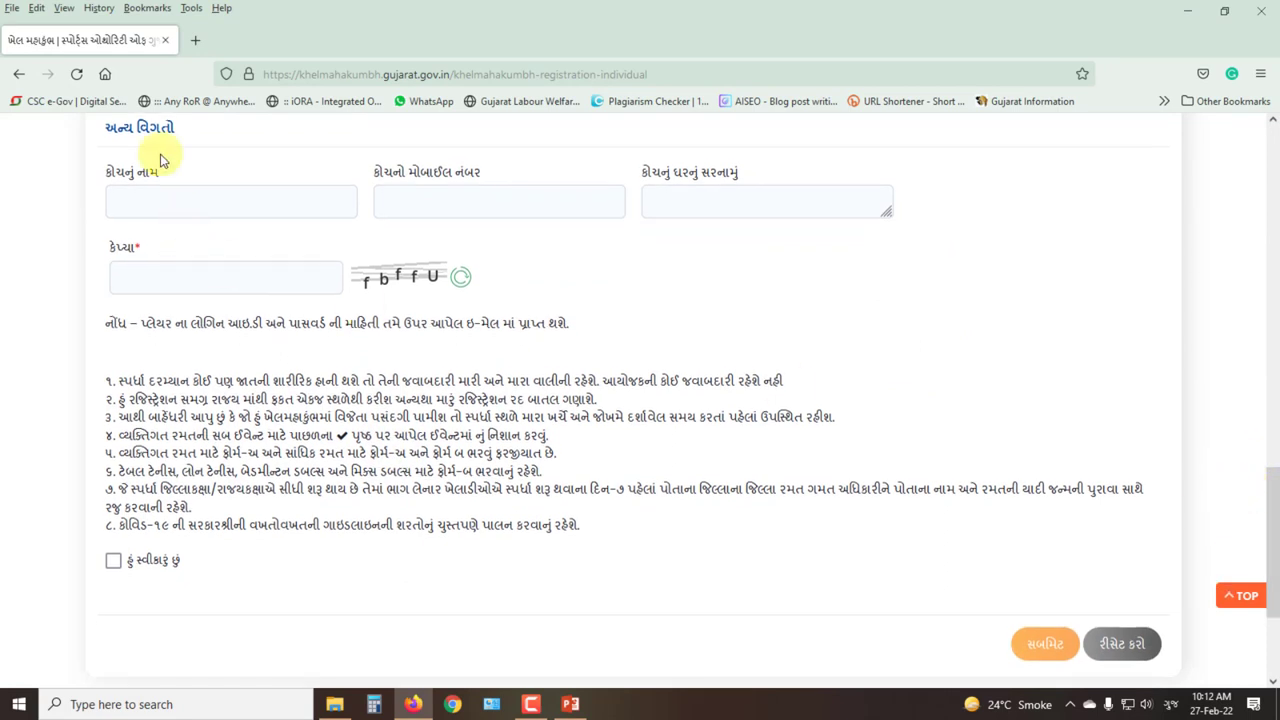
left_click_drag(70, 120, 944, 238)
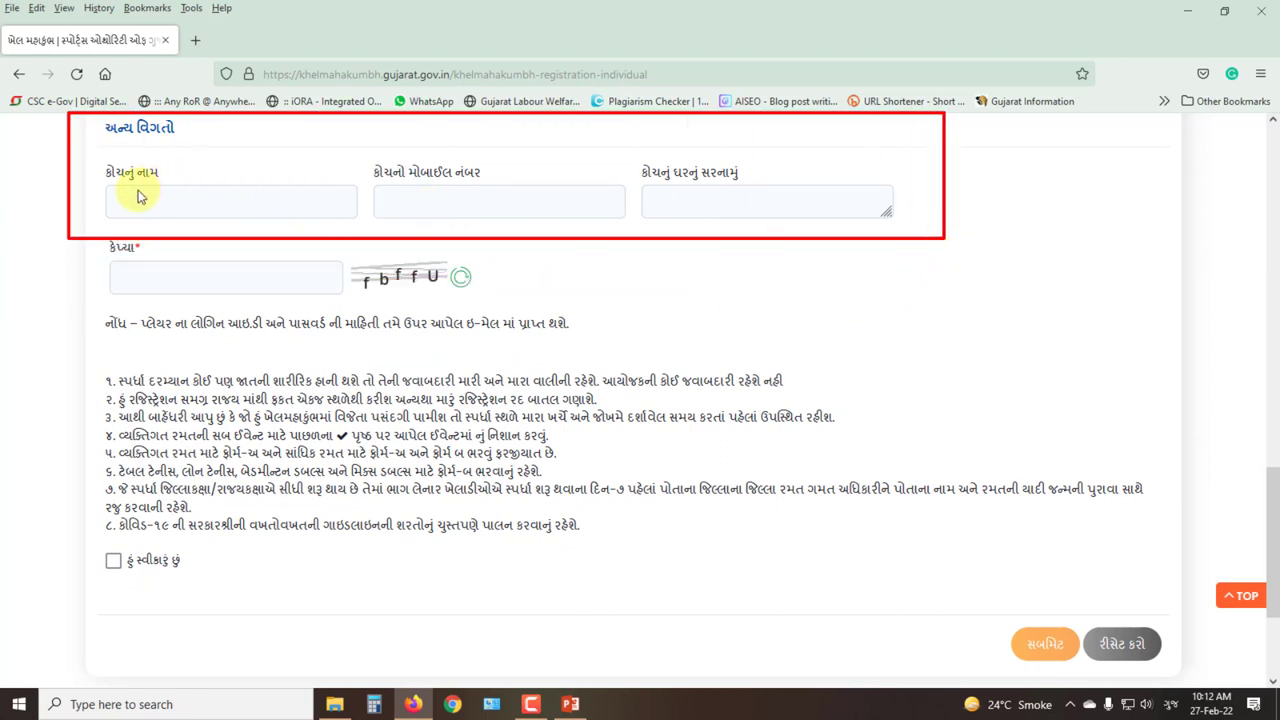
left_click_drag(103, 186, 352, 228)
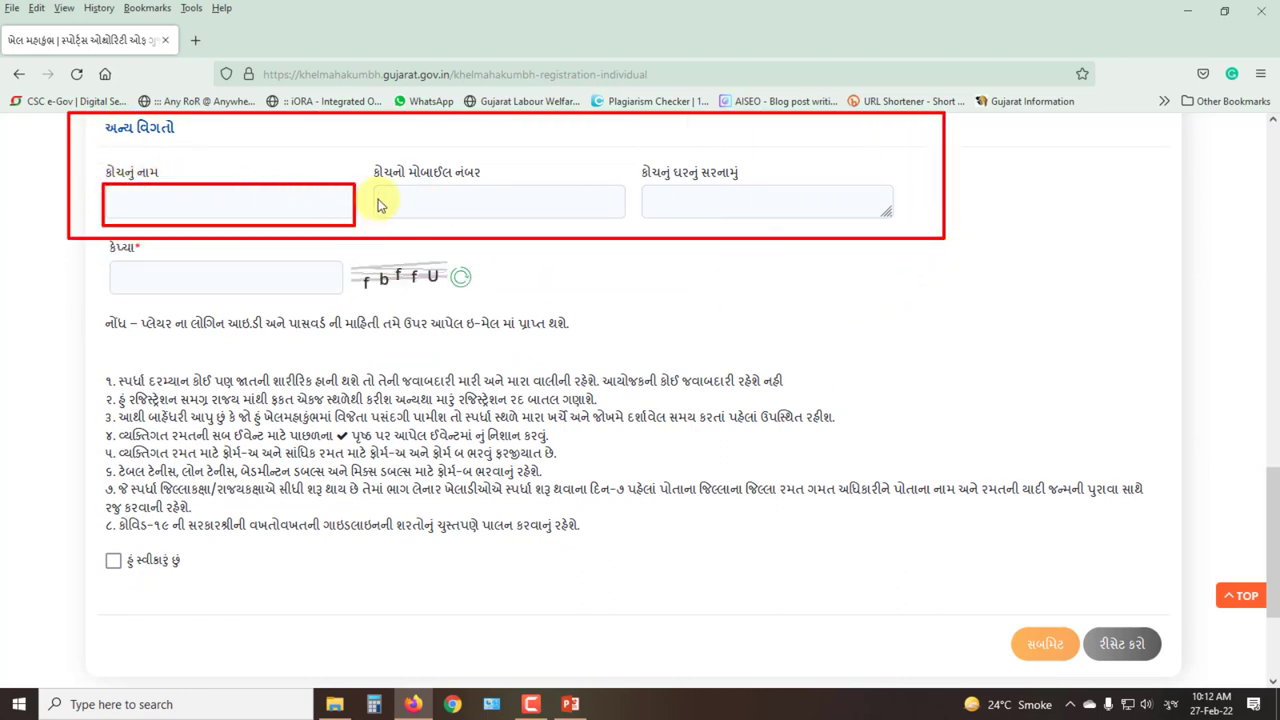
mouse_move(370, 182)
left_mouse_down()
mouse_move(577, 235)
mouse_move(612, 230)
left_mouse_up()
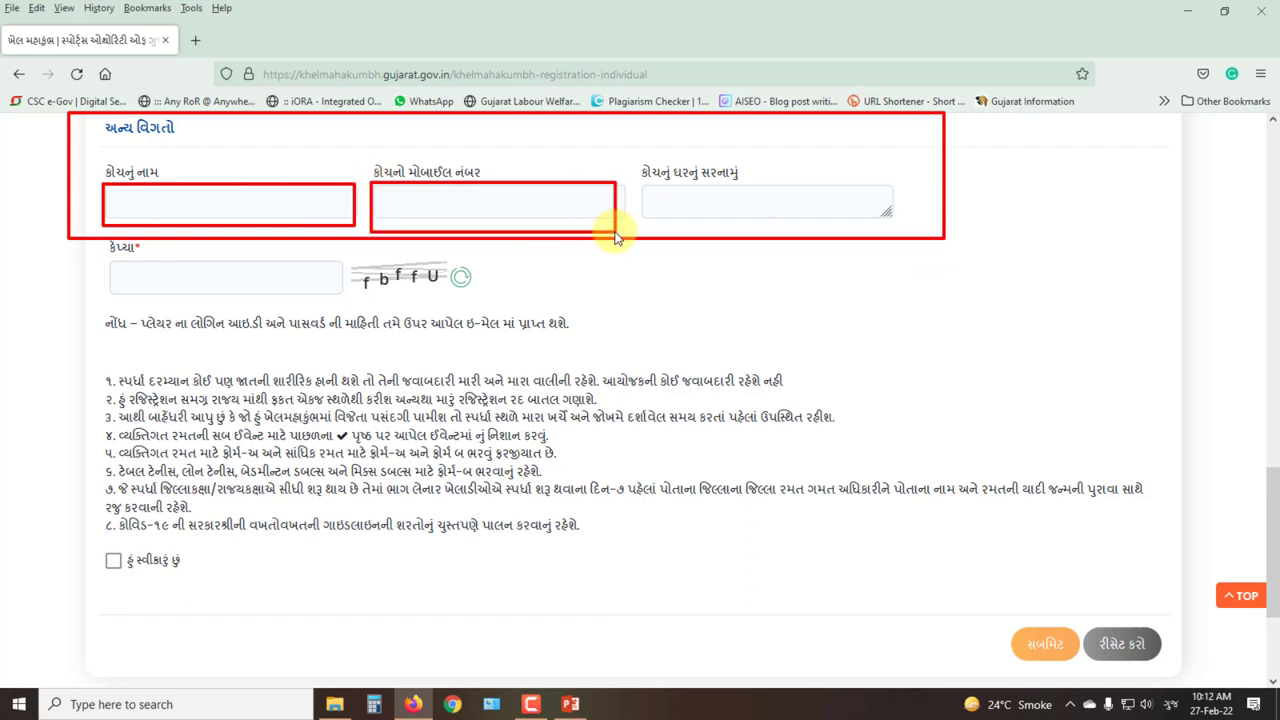
left_click_drag(647, 183, 902, 229)
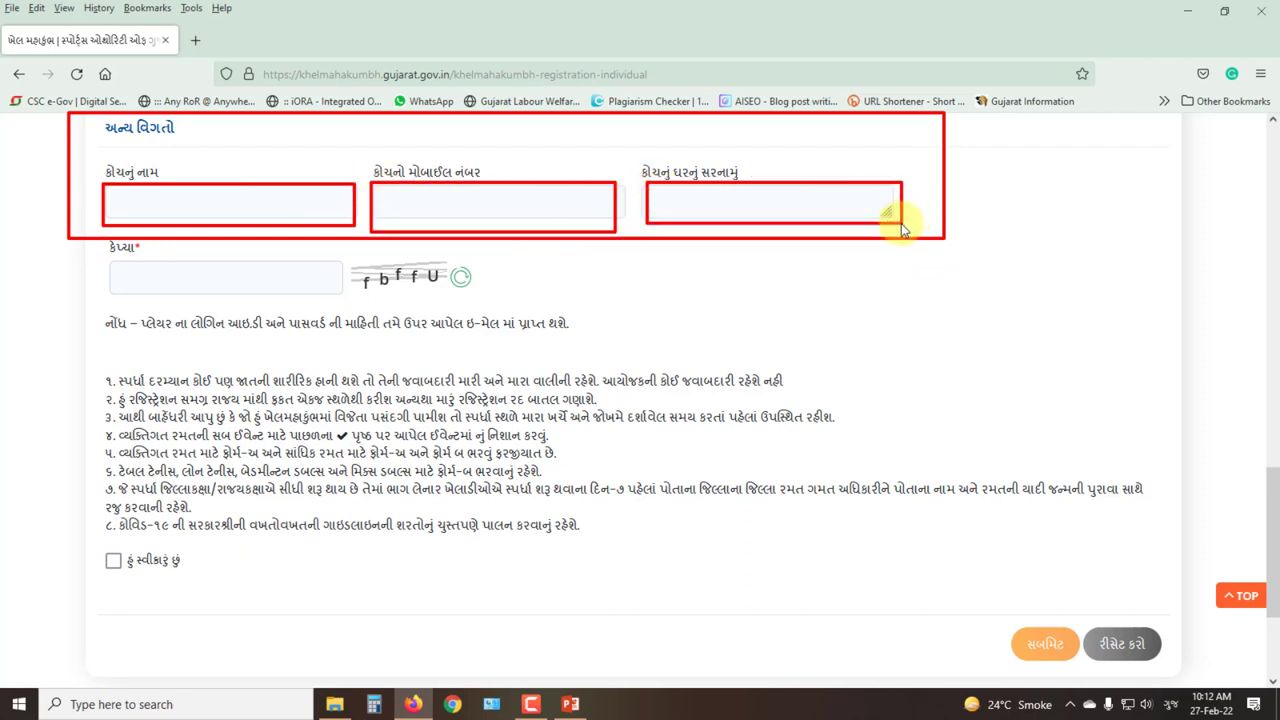
left_click_drag(349, 265, 441, 297)
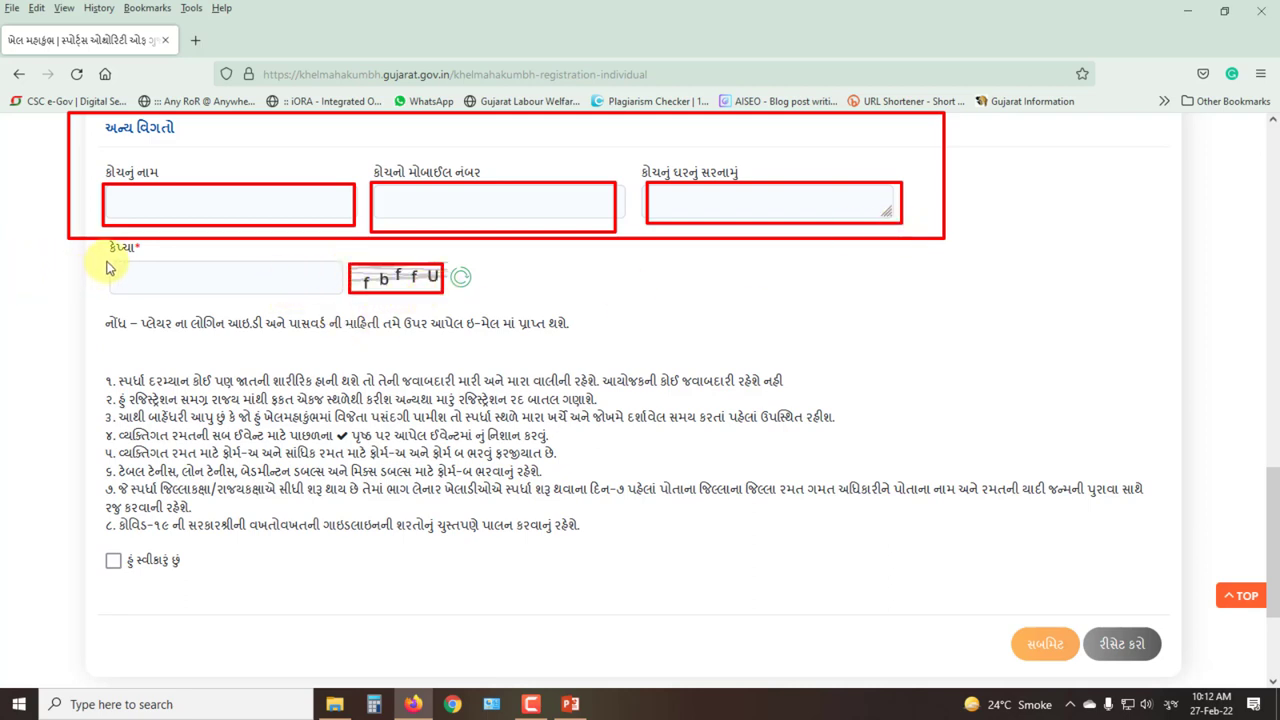
left_click_drag(105, 262, 331, 297)
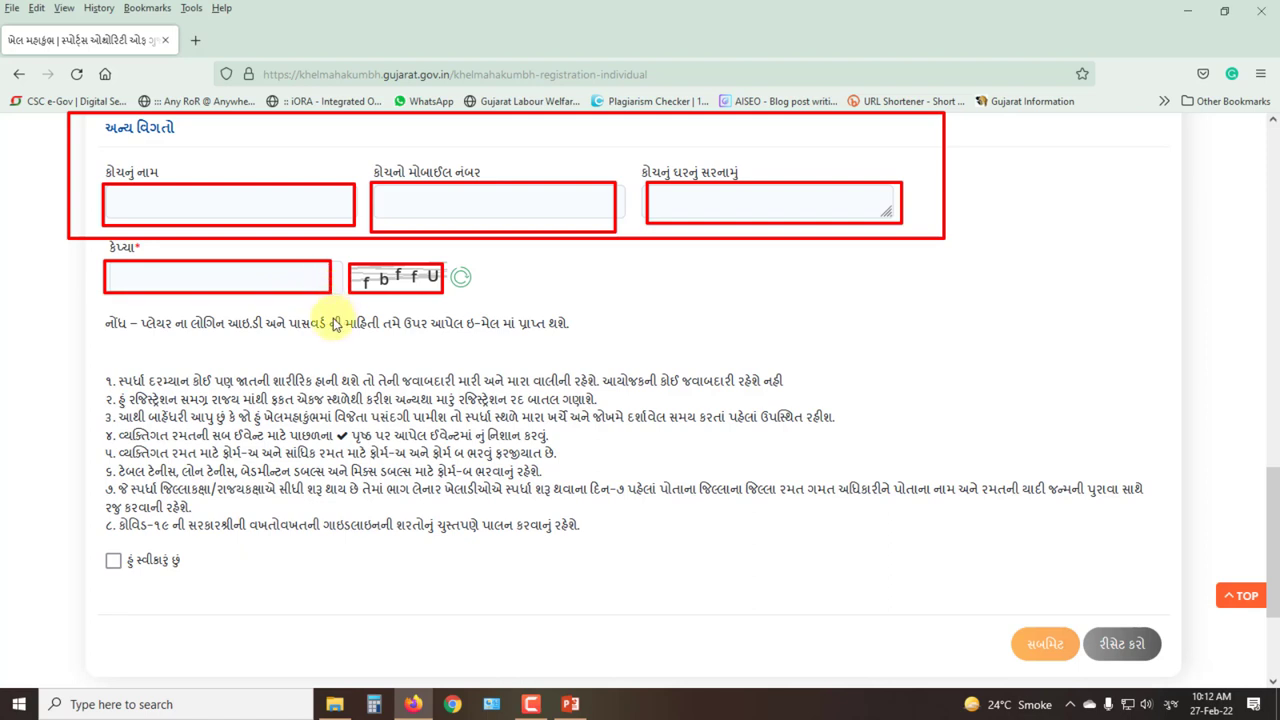
left_click_drag(92, 553, 131, 573)
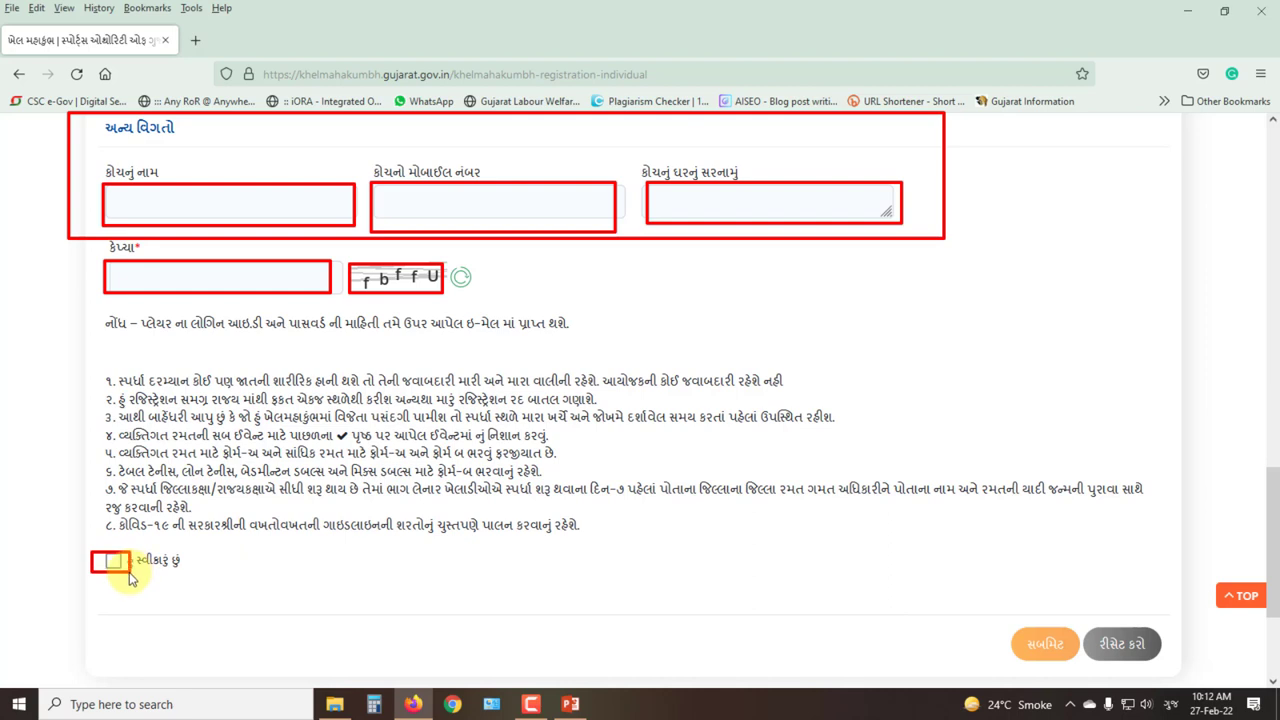
mouse_move(990, 613)
left_mouse_down()
mouse_move(1088, 690)
mouse_move(1084, 668)
left_mouse_up()
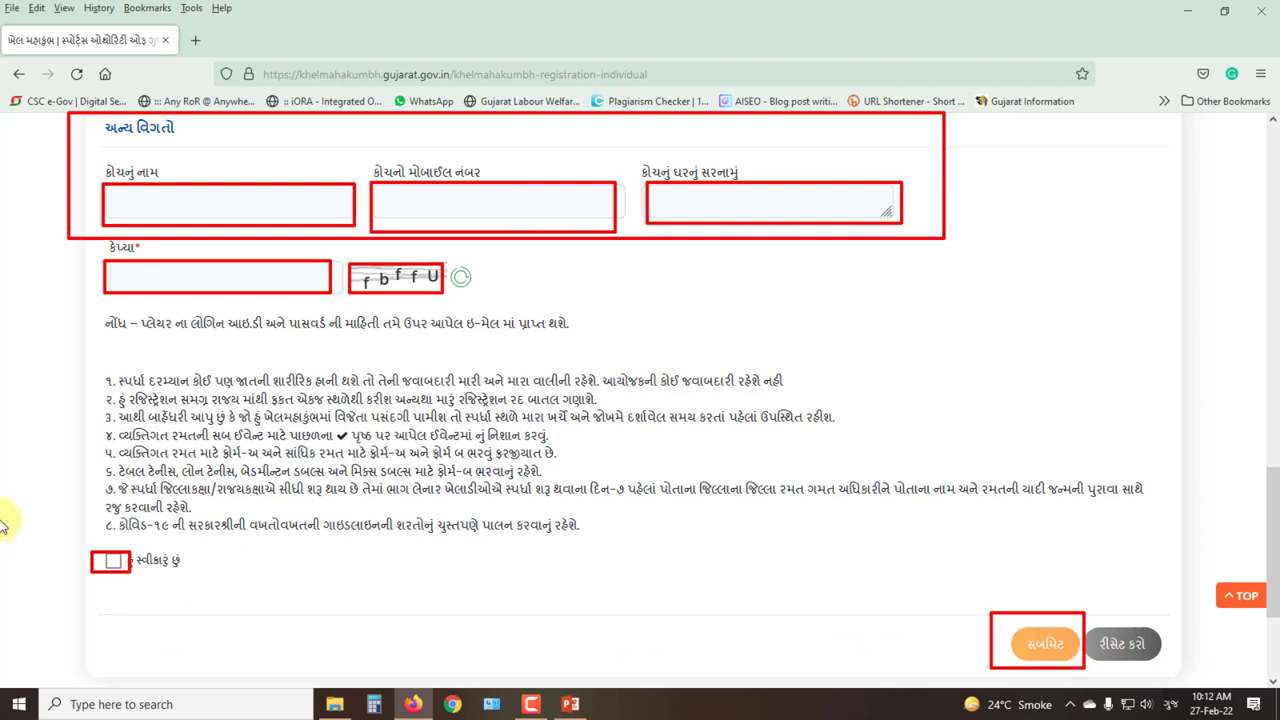
Read the note about receiving the player login details by email, check the required ઈમેલ field and return to the form's beginning
mouse_move(101, 319)
left_mouse_down()
mouse_move(340, 365)
mouse_move(648, 356)
left_mouse_up()
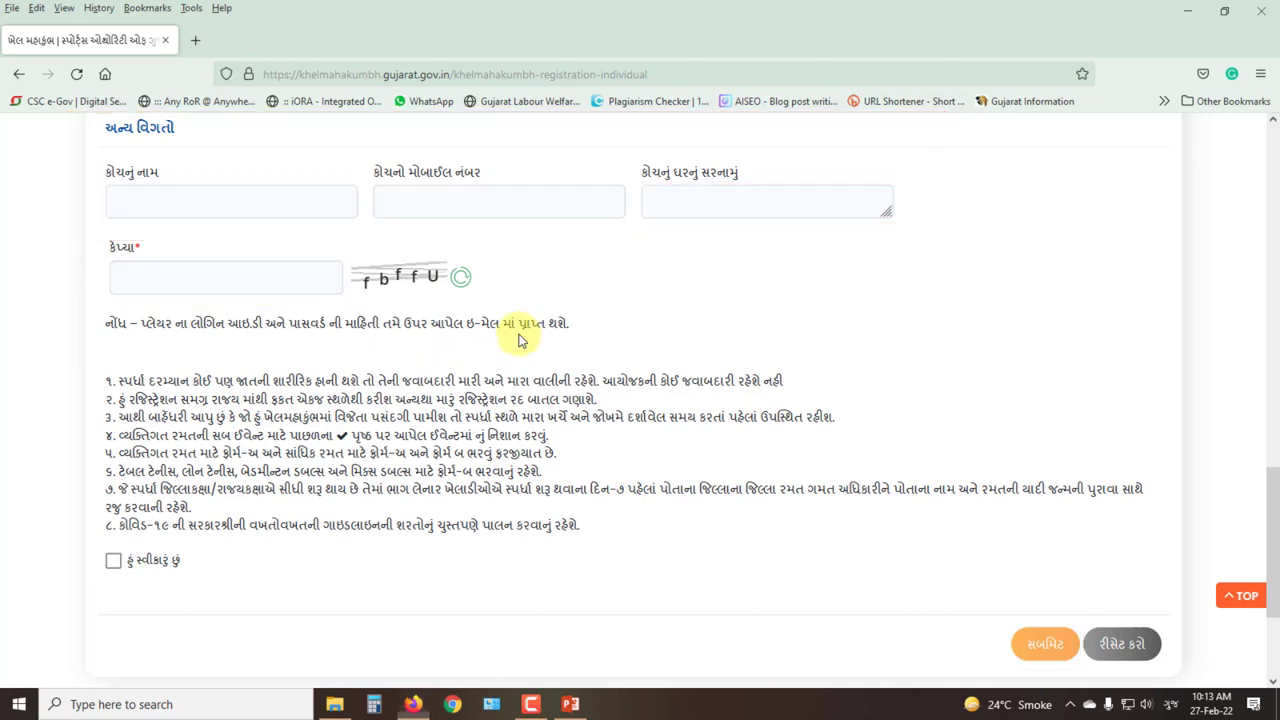
scroll(966, 371, "up", 5)
scroll(980, 379, "up", 2)
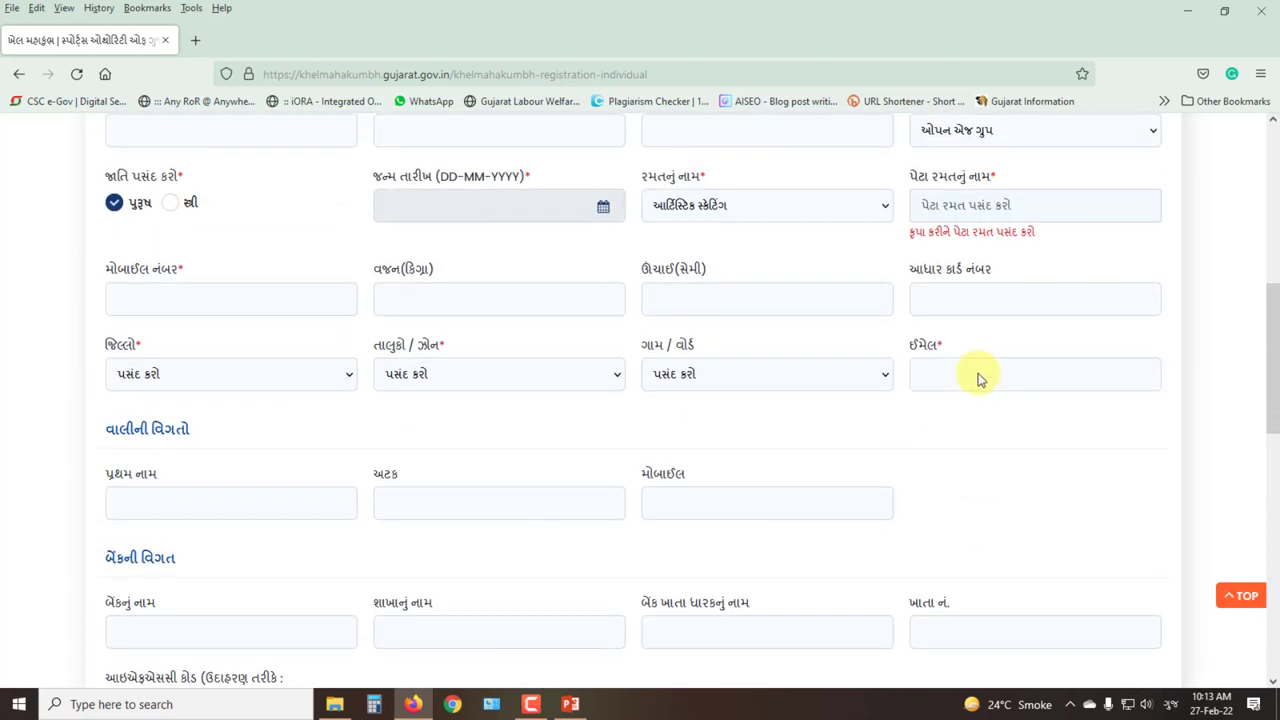
mouse_move(901, 357)
left_mouse_down()
mouse_move(951, 380)
mouse_move(1164, 399)
left_mouse_up()
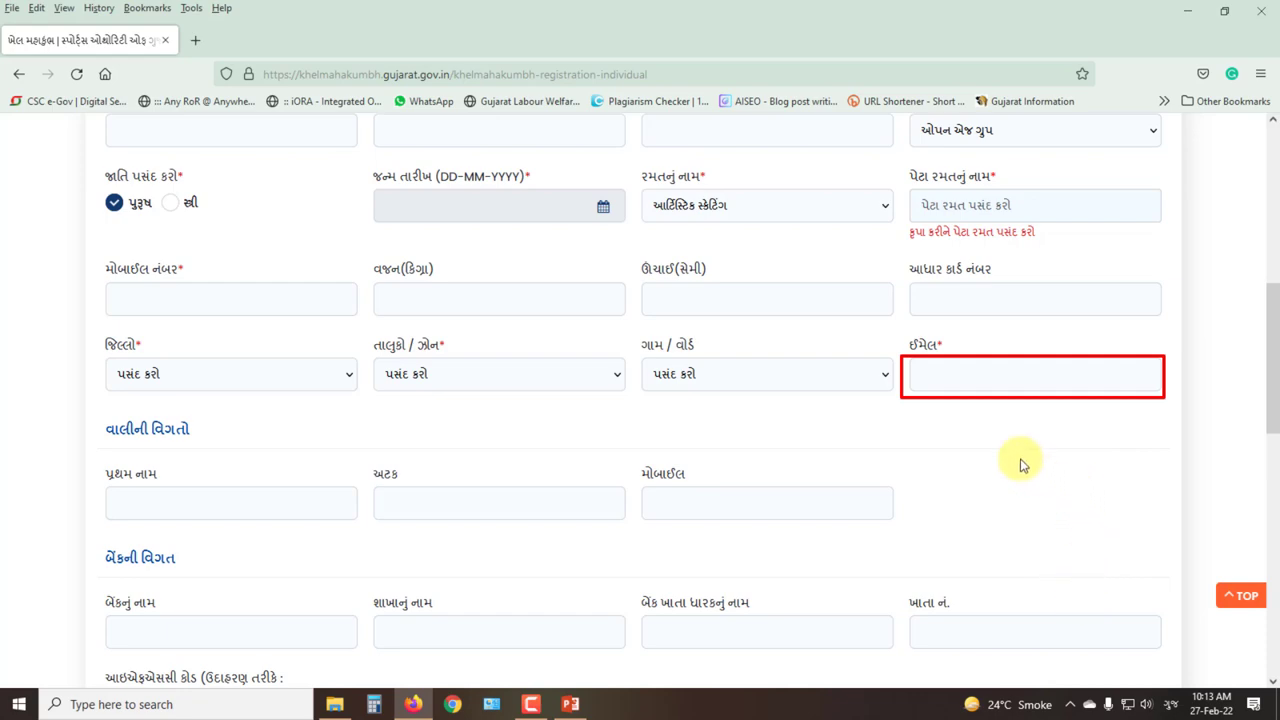
scroll(1010, 458, "up", 5)
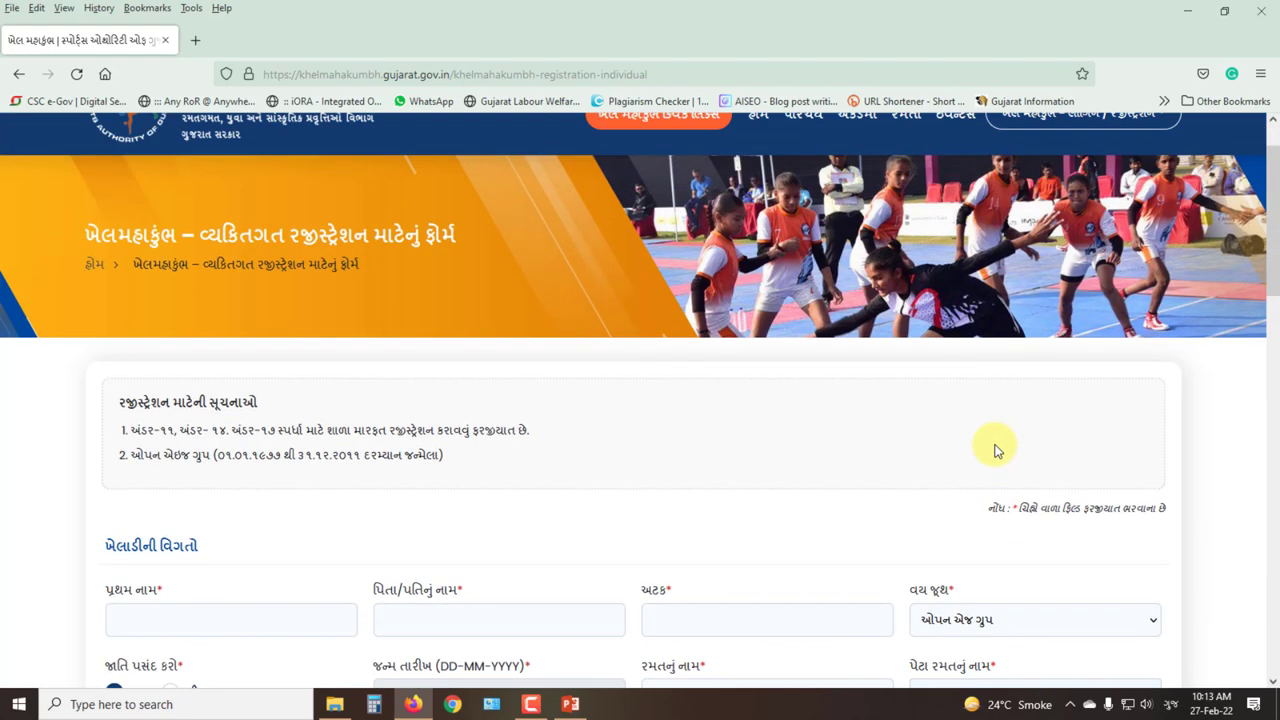